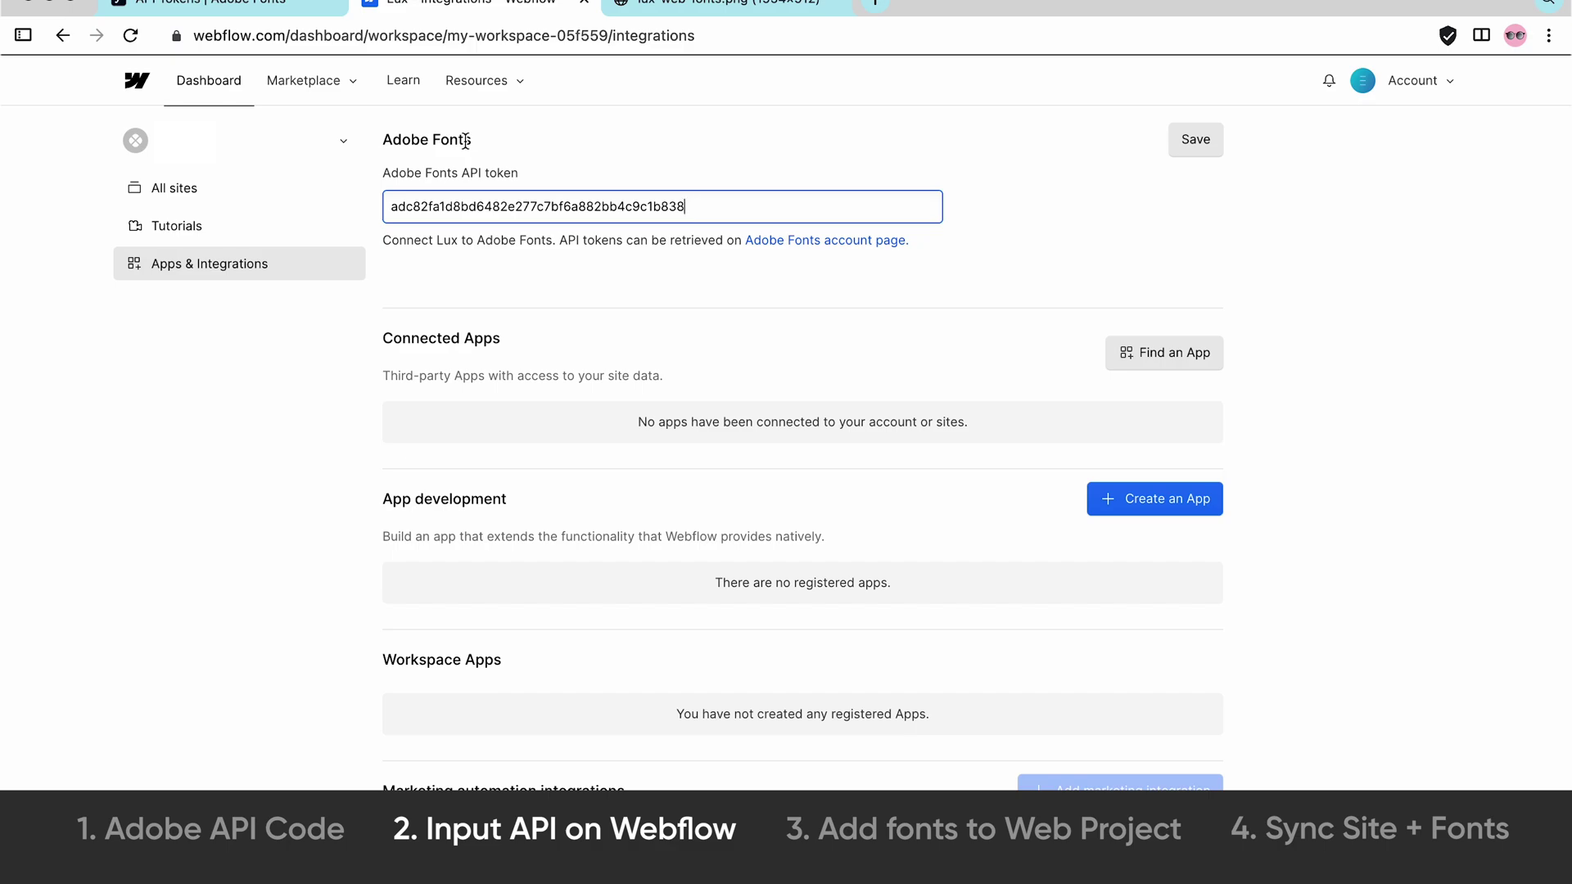
# Switch to Adobe Fonts and name a new web project Lux for the Mr Eaves fonts
pyautogui.scroll(1, 419, 200)
pyautogui.click(233, 6)
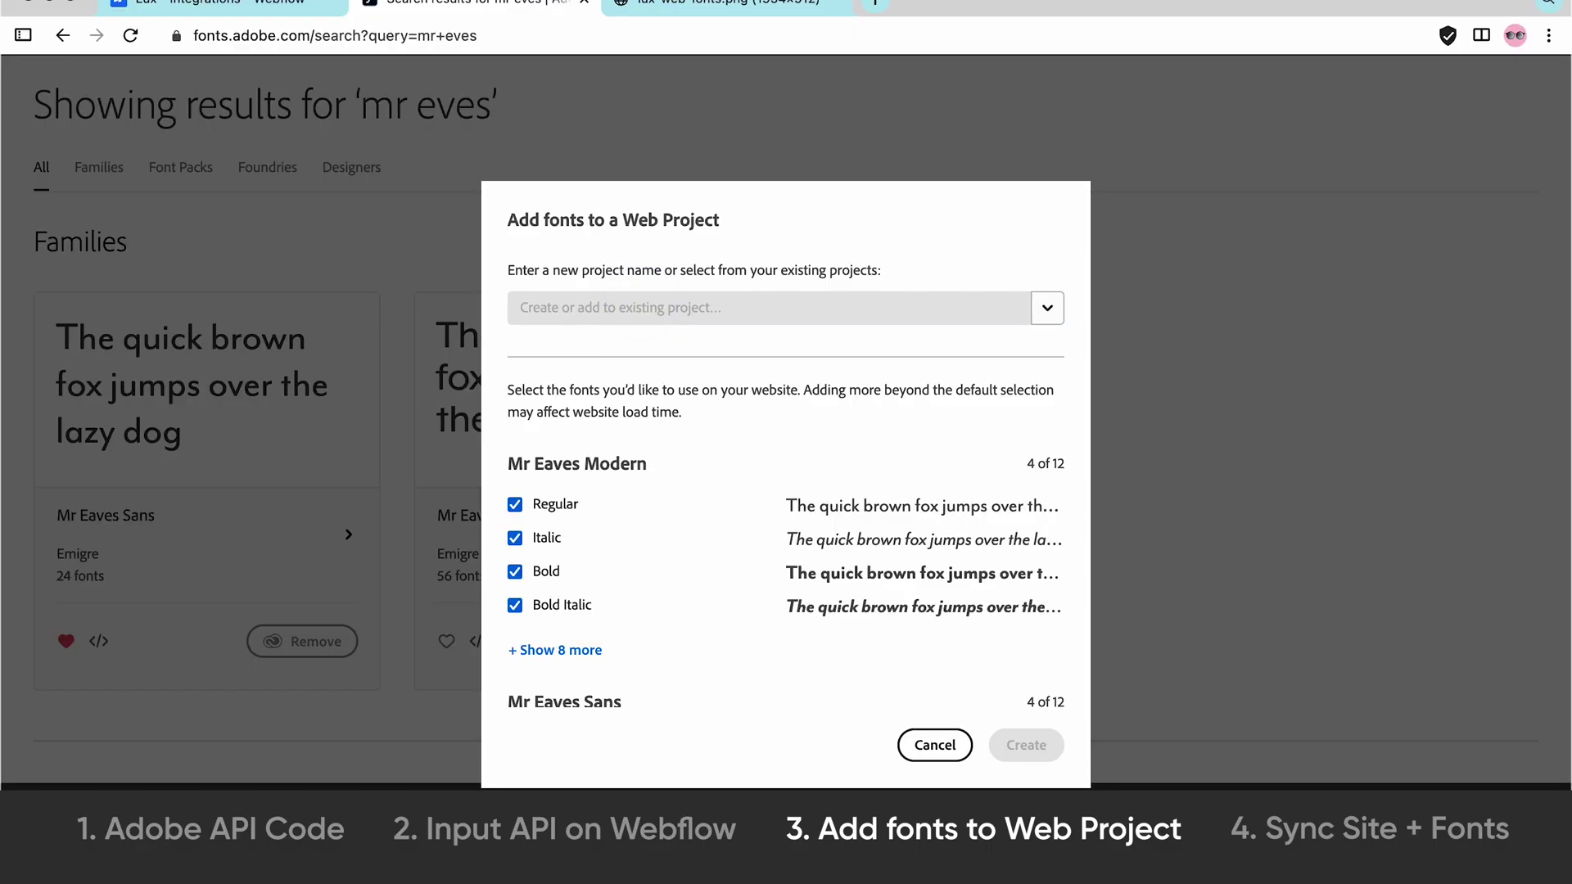
pyautogui.click(1047, 308)
pyautogui.click(590, 351)
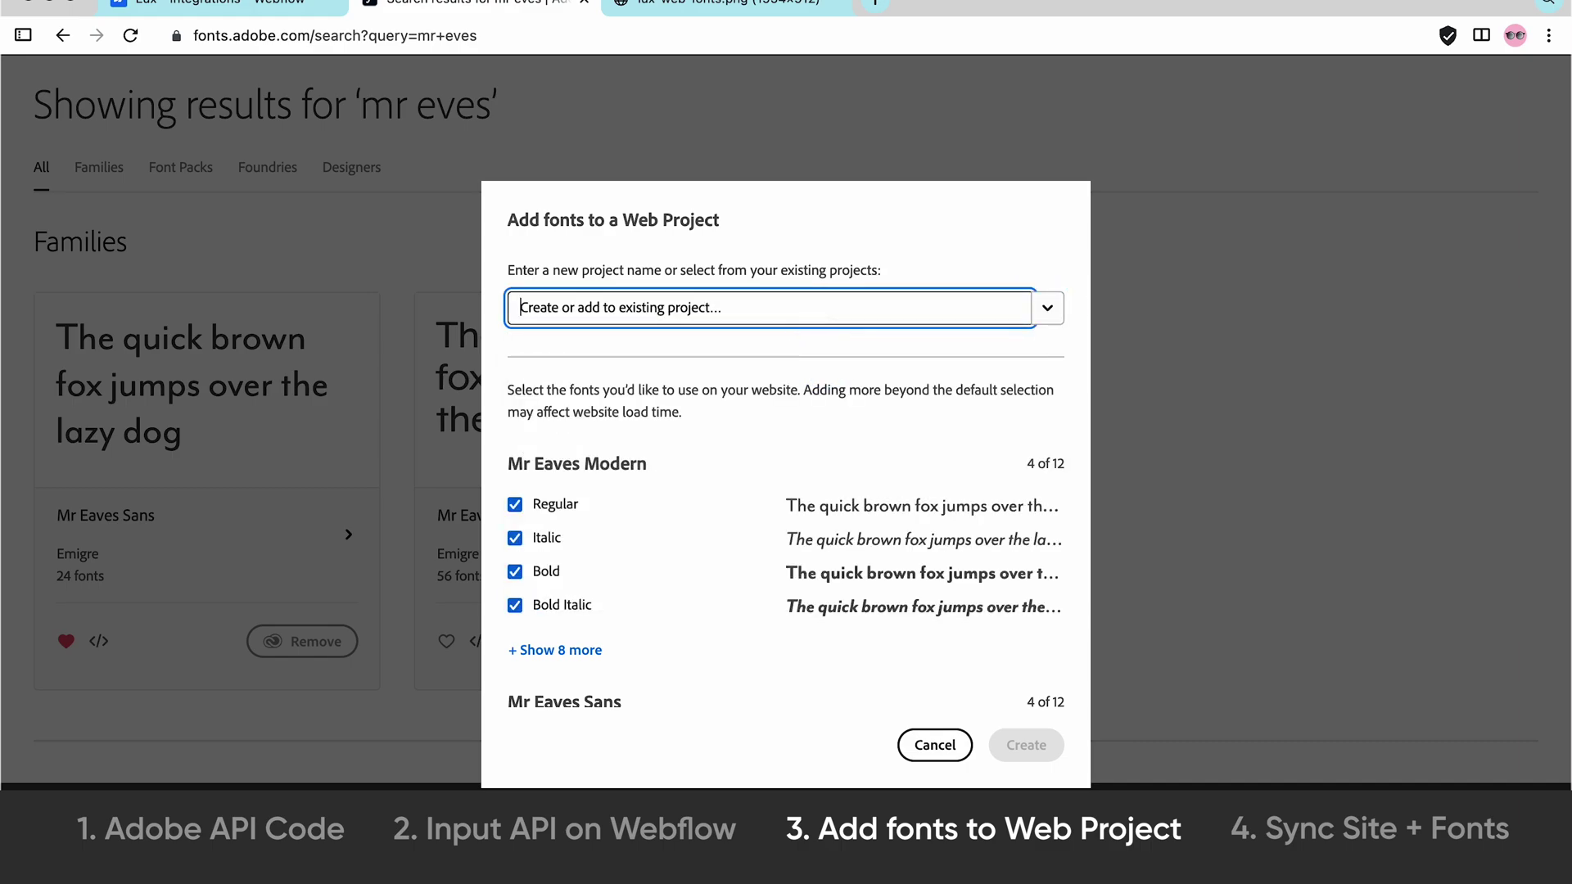
pyautogui.write('Lux')
# Review the chosen Mr Eaves styles, create the Lux web project with them and finish the dialog
pyautogui.scroll(-2, 835, 547)
pyautogui.scroll(2, 835, 554)
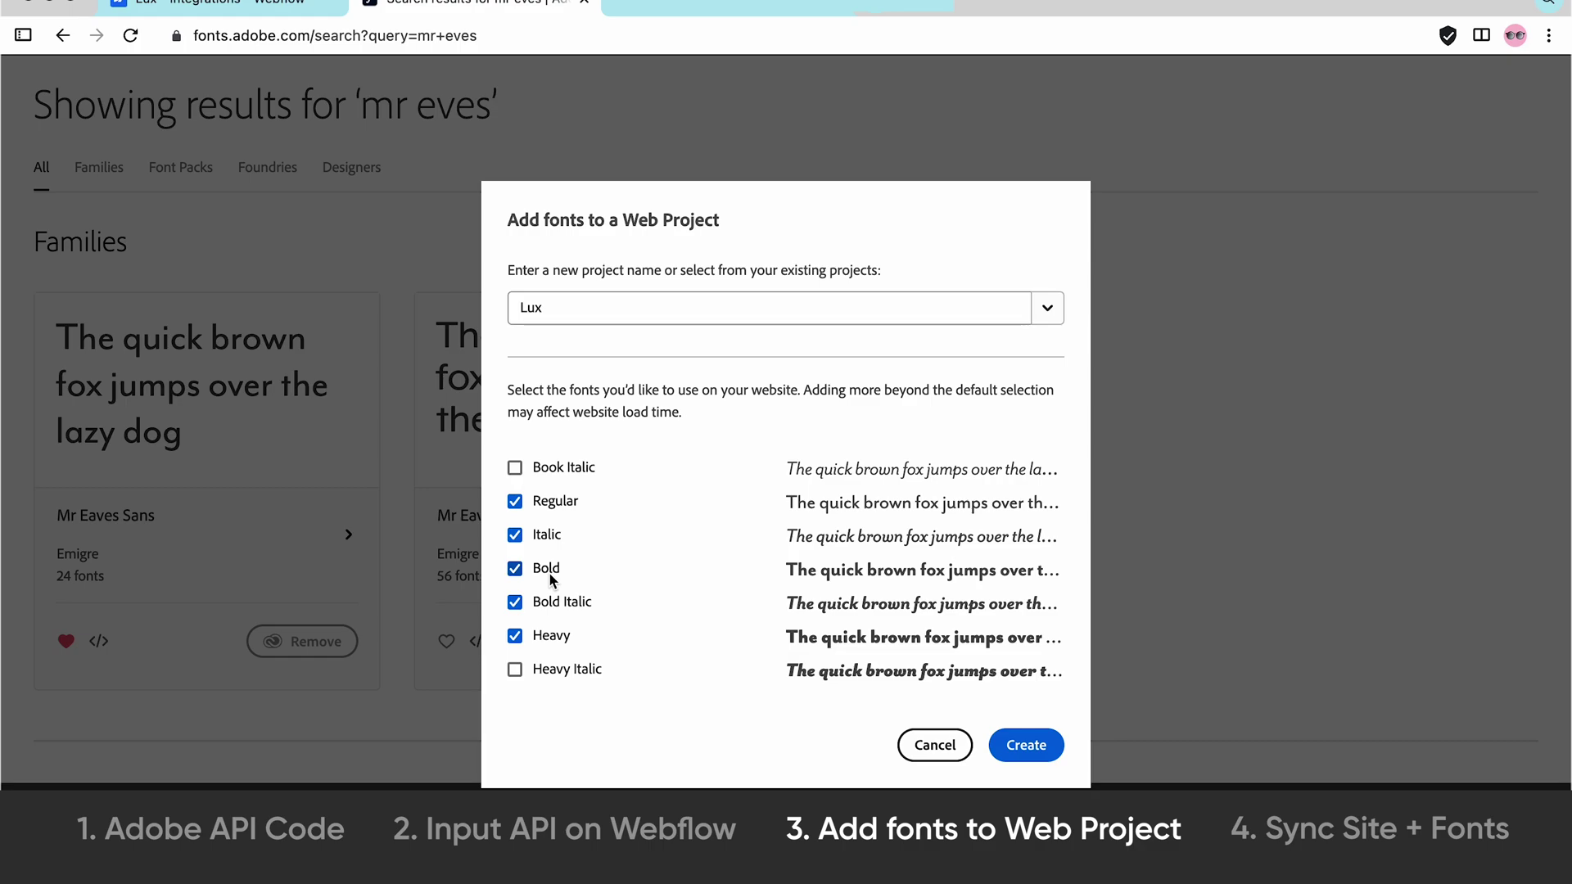
pyautogui.scroll(3, 576, 522)
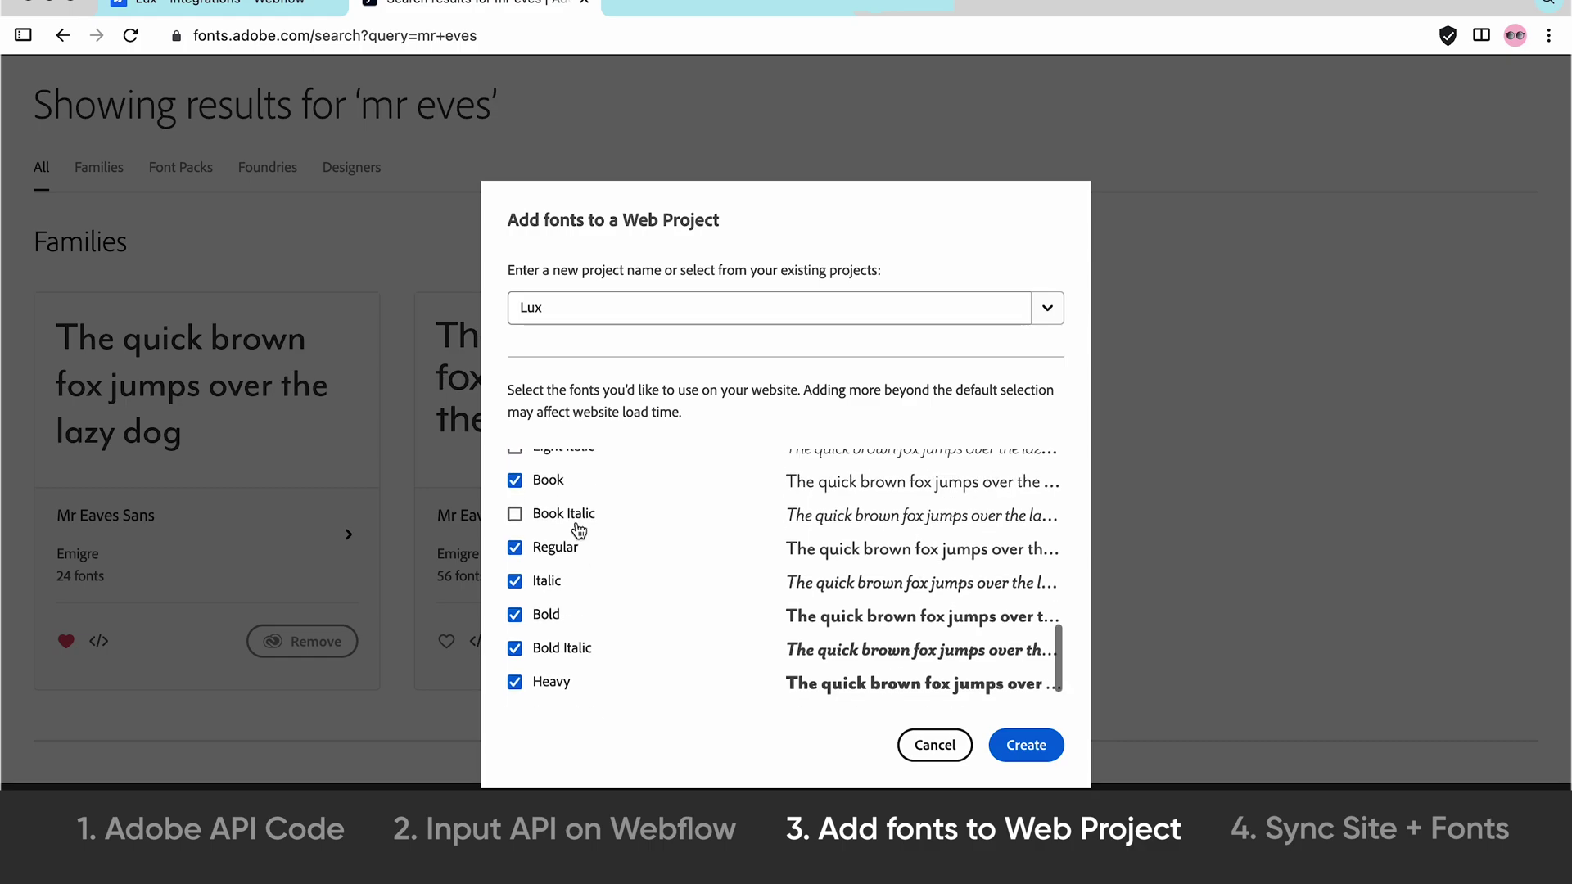
pyautogui.scroll(3, 563, 610)
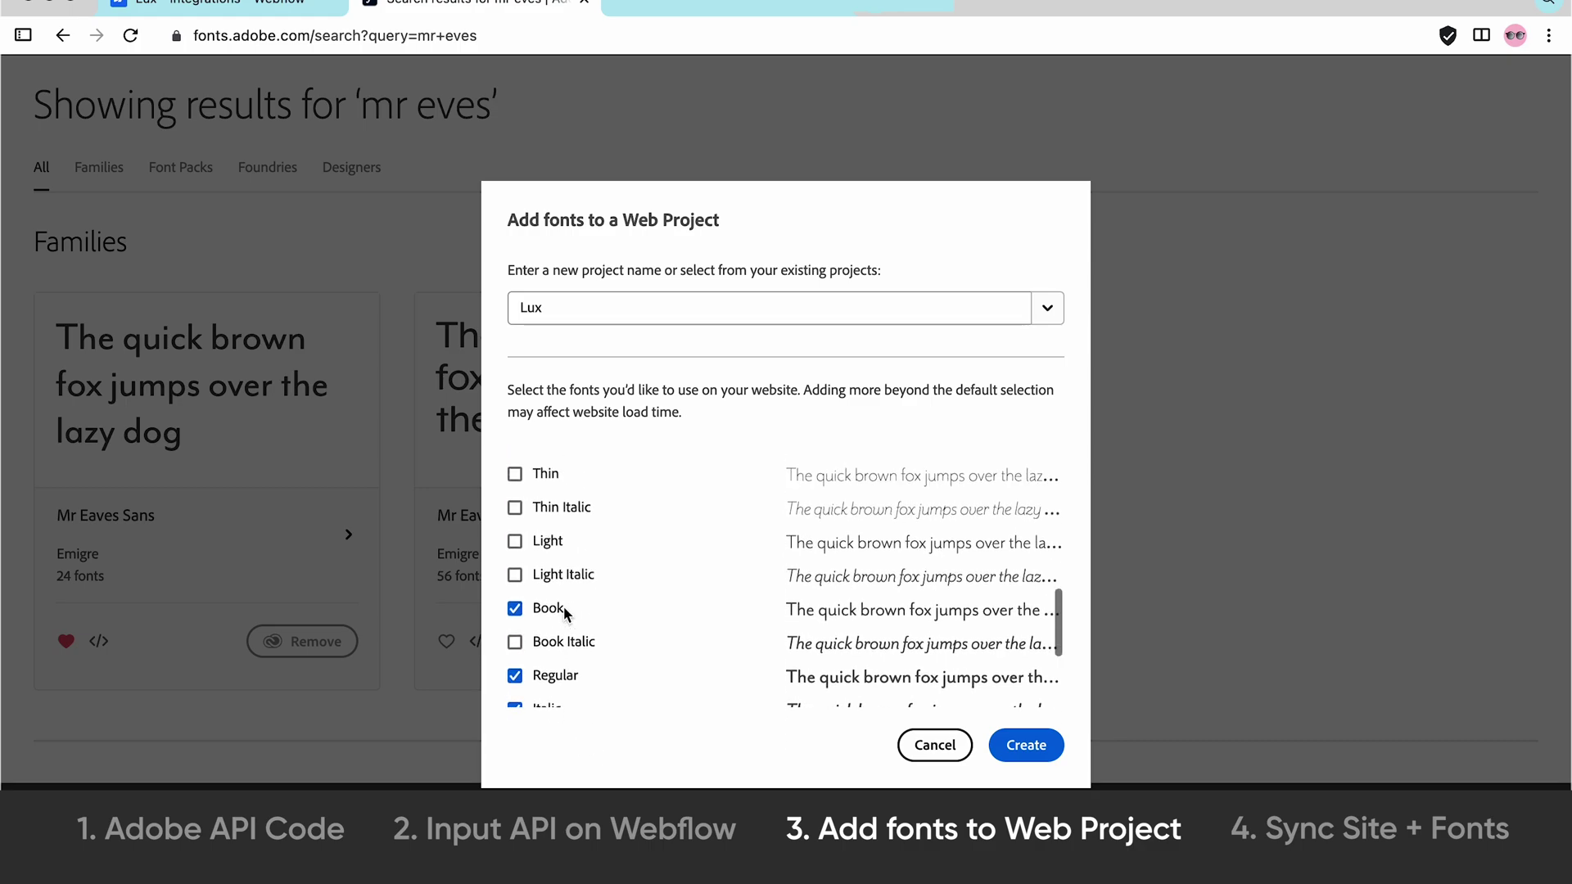
pyautogui.scroll(2, 626, 668)
pyautogui.scroll(-5, 626, 668)
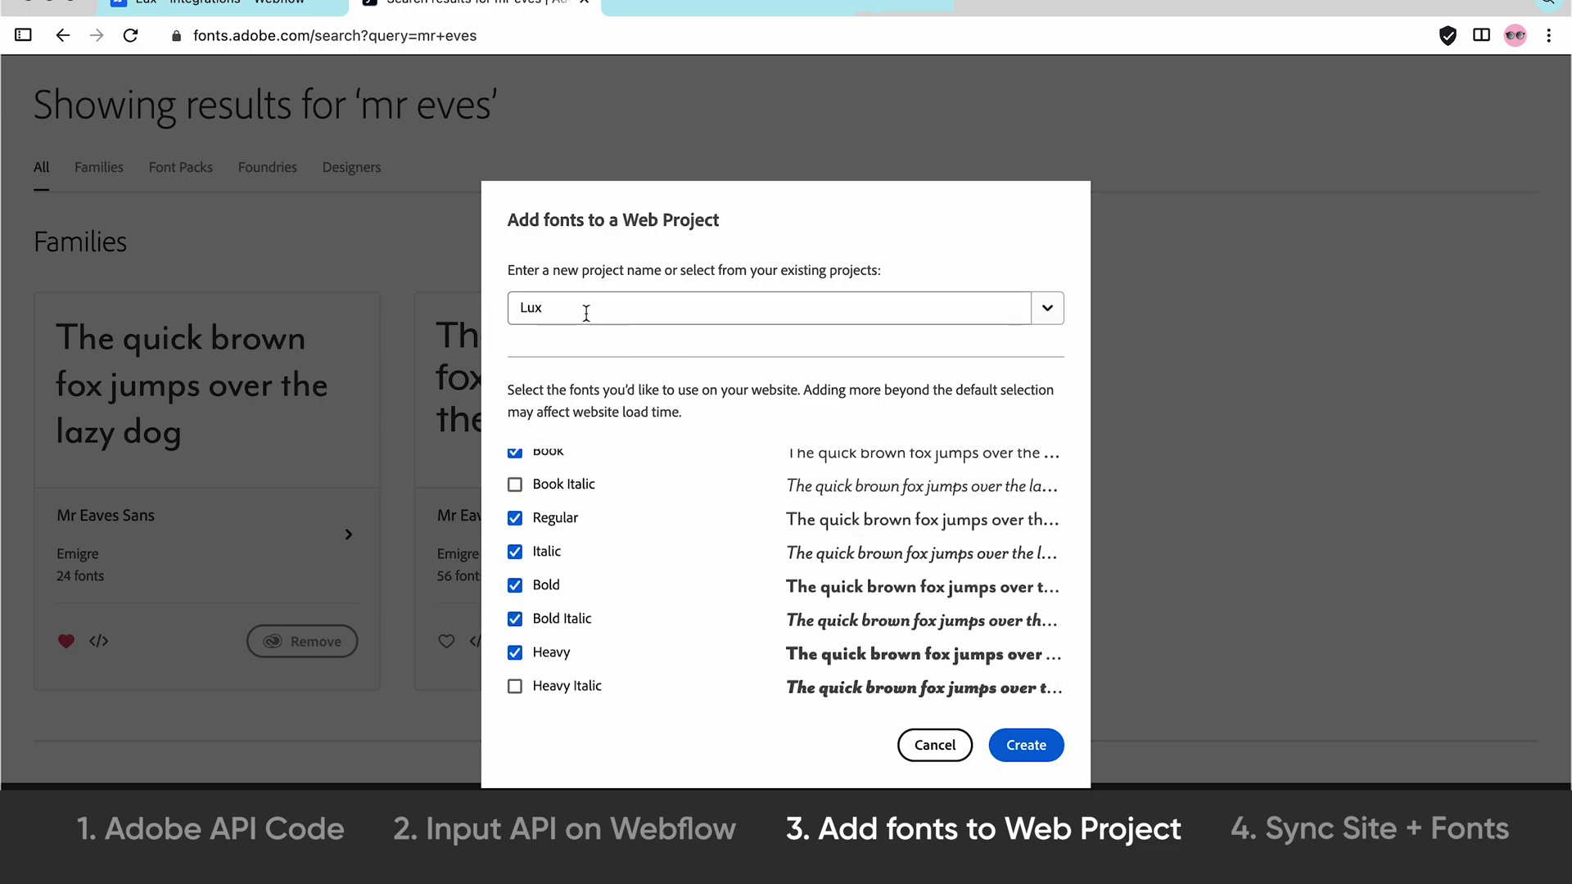
pyautogui.click(1035, 750)
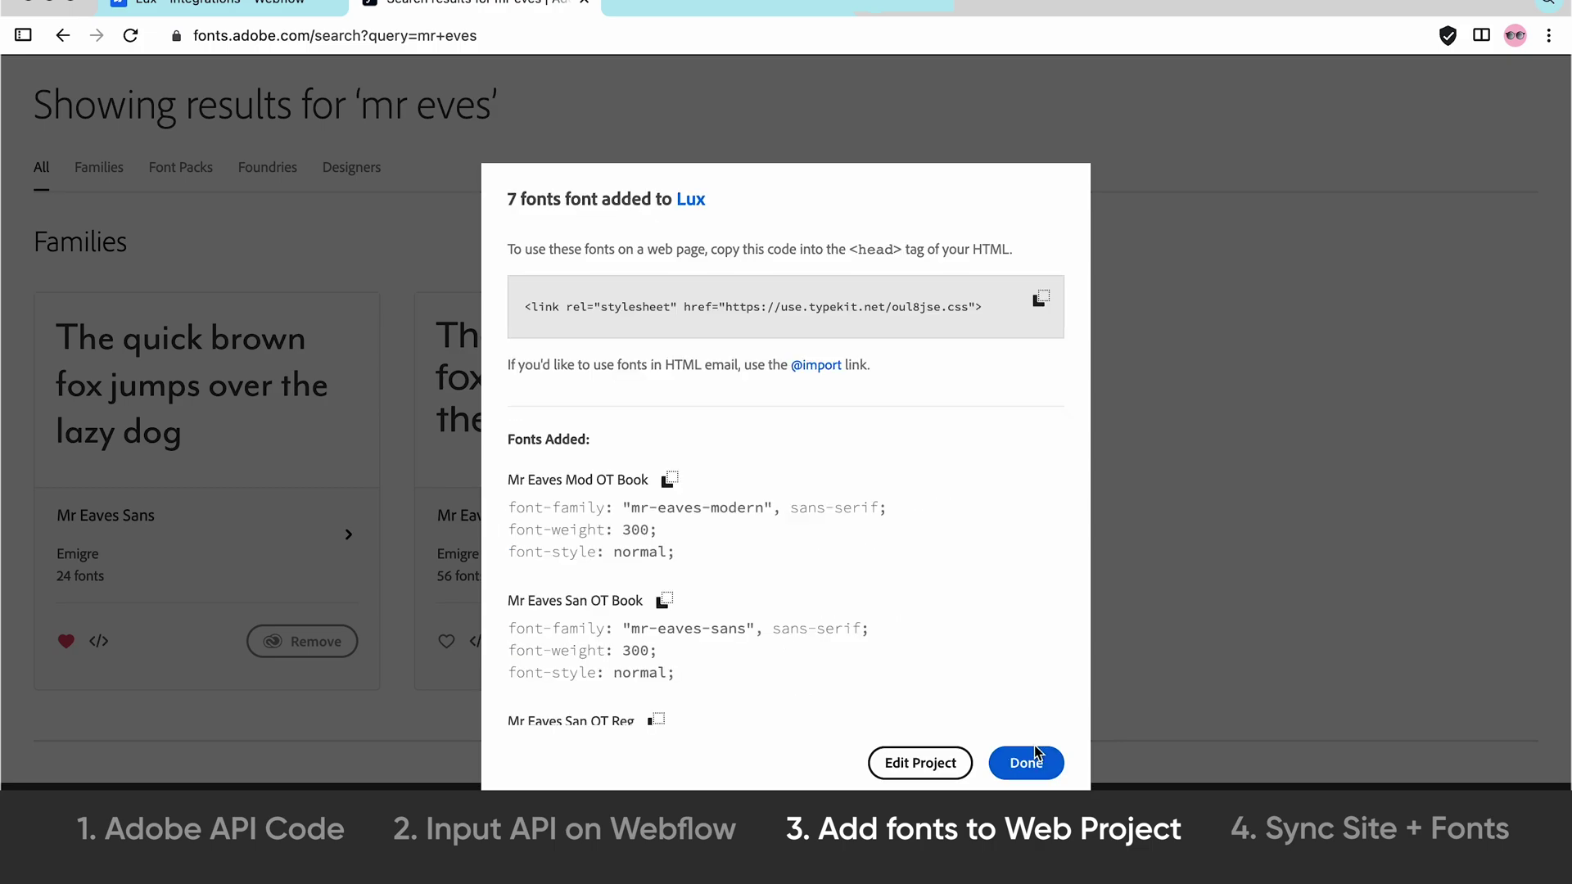
pyautogui.click(1024, 759)
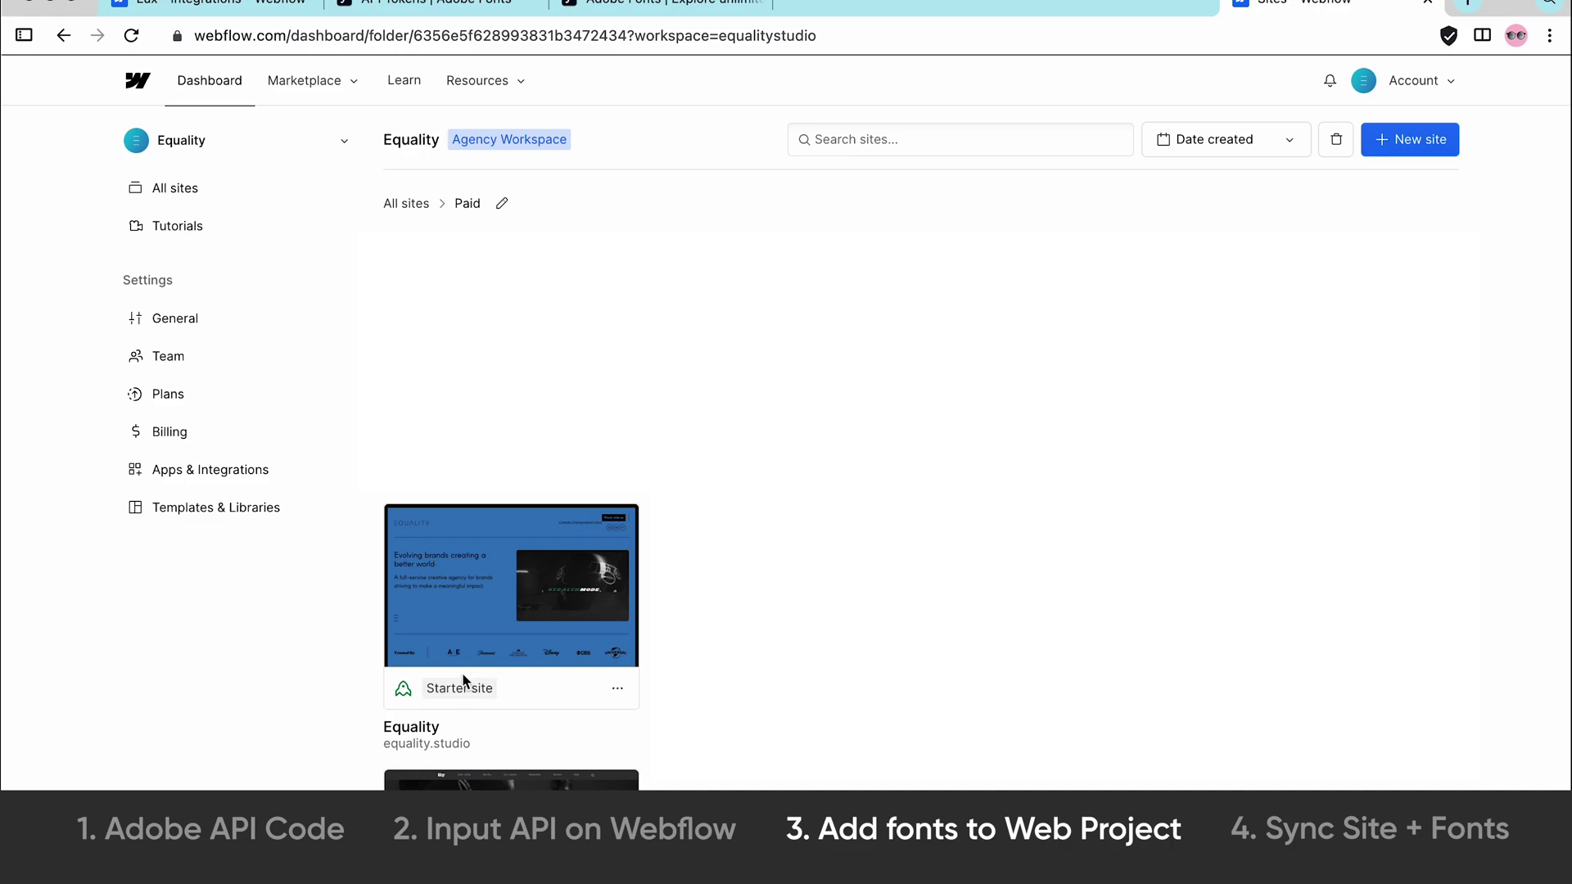
# Switch to Webflow and open the Equality site's font settings at the Adobe Fonts web project selection
pyautogui.moveTo(596, 638)
pyautogui.click(618, 528)
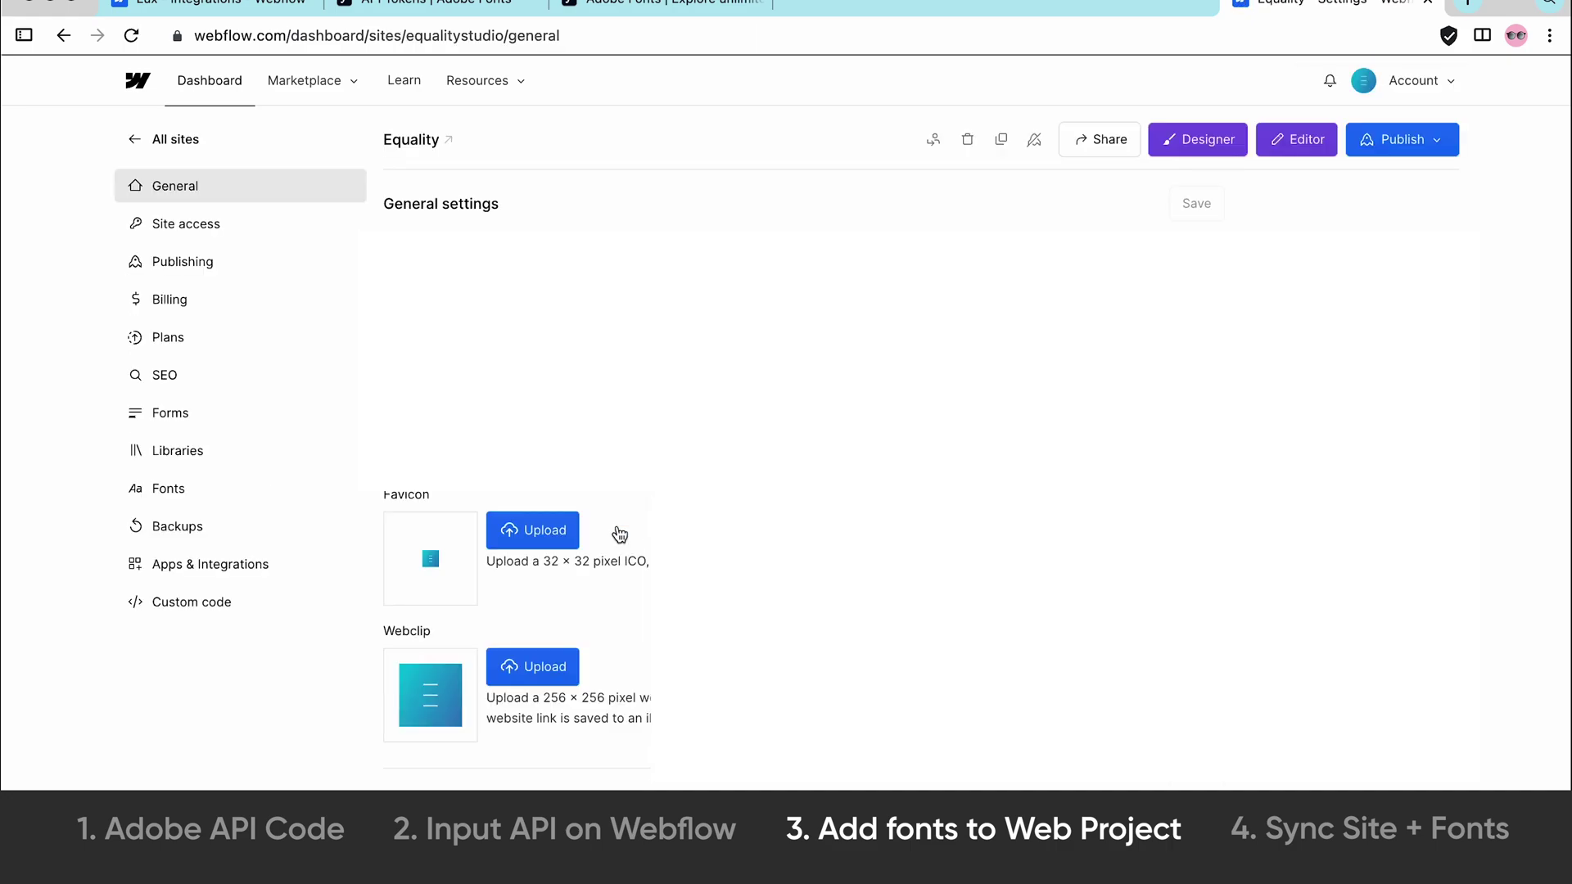
pyautogui.click(212, 492)
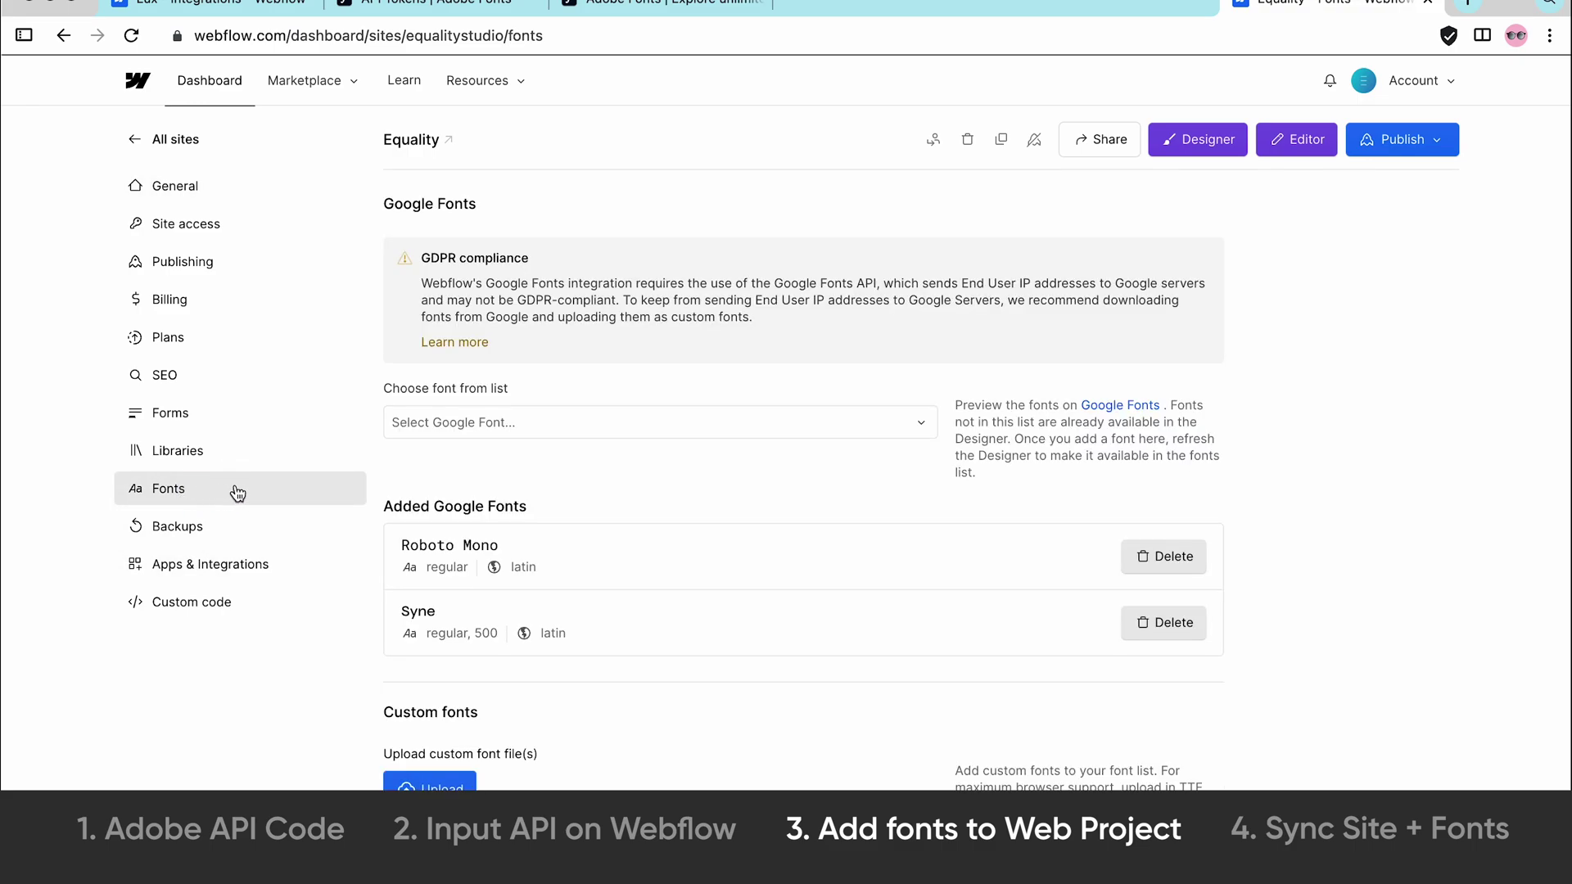
pyautogui.scroll(-5, 1048, 467)
pyautogui.scroll(-12, 1047, 463)
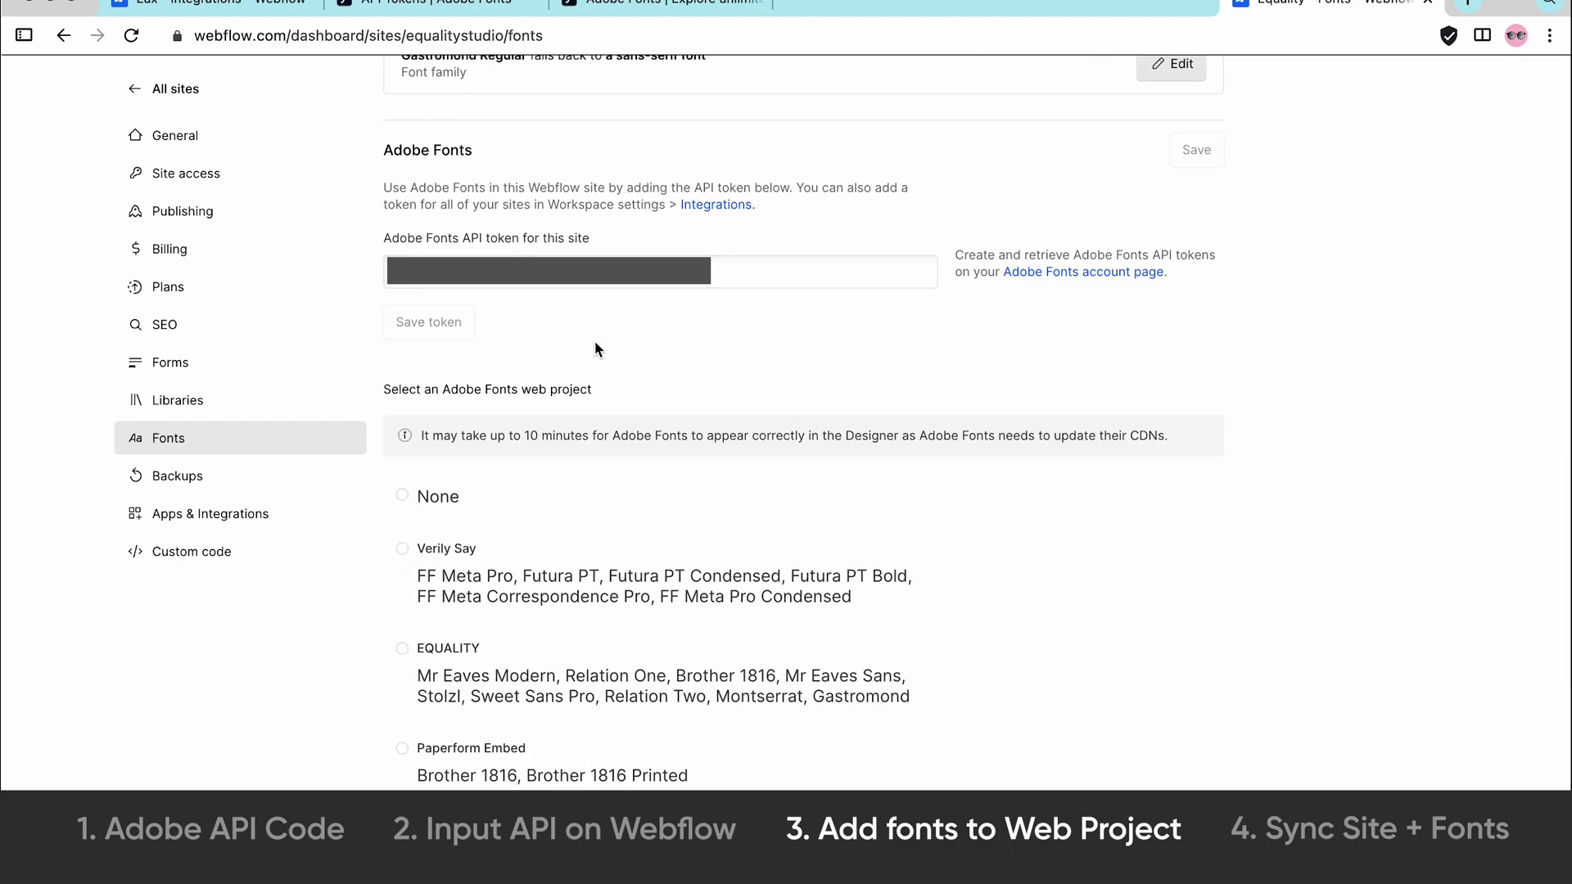
pyautogui.scroll(-4, 578, 237)
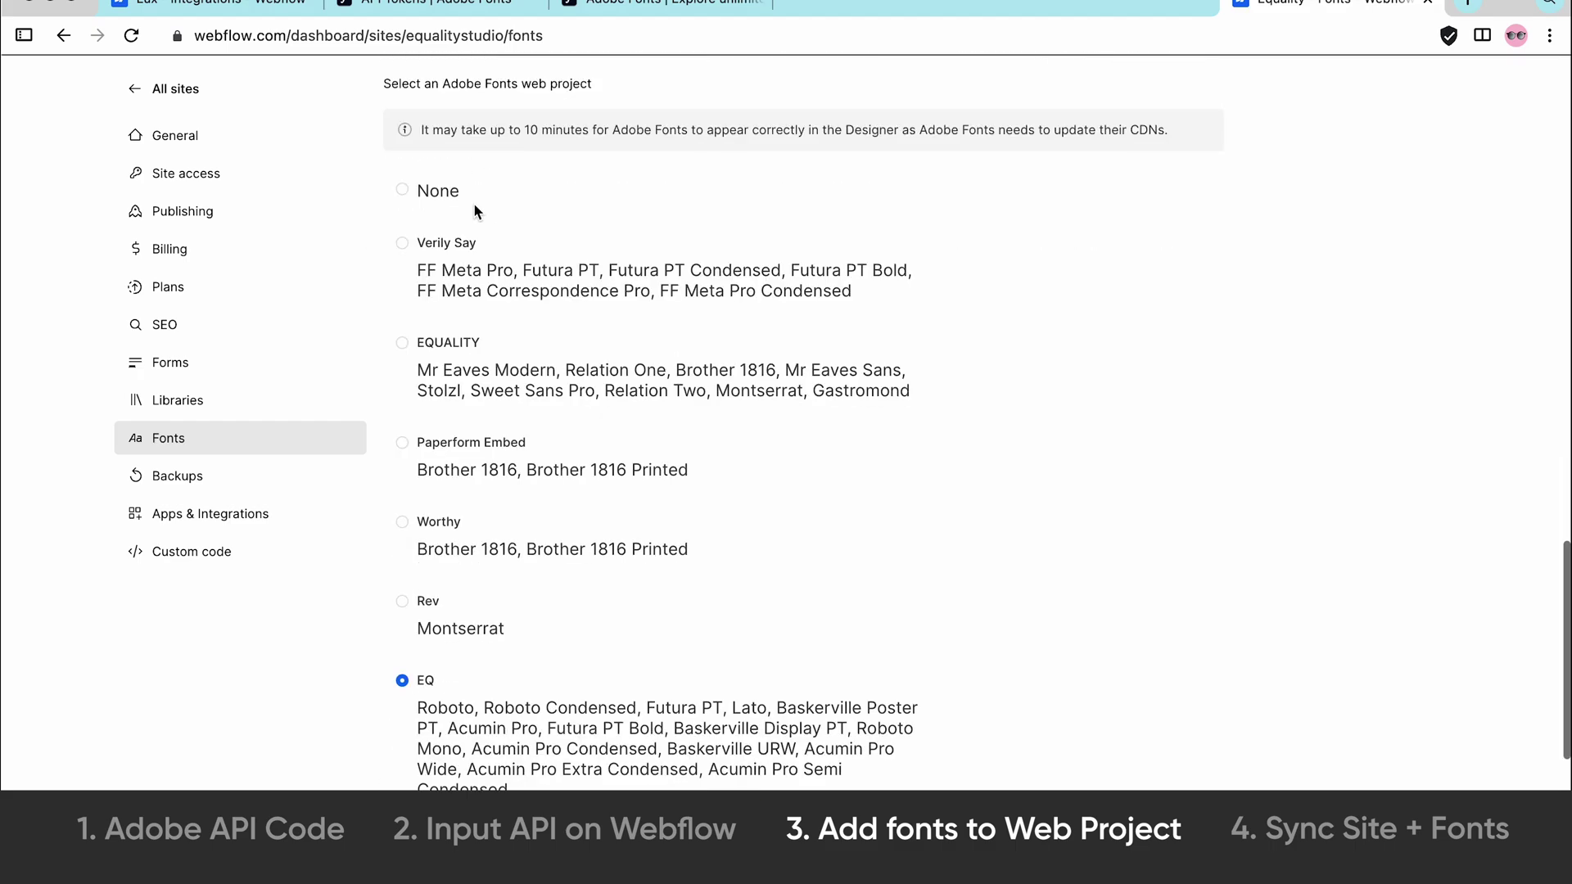
pyautogui.click(385, 84)
pyautogui.moveTo(386, 84); pyautogui.dragTo(677, 84)
pyautogui.click(678, 84)
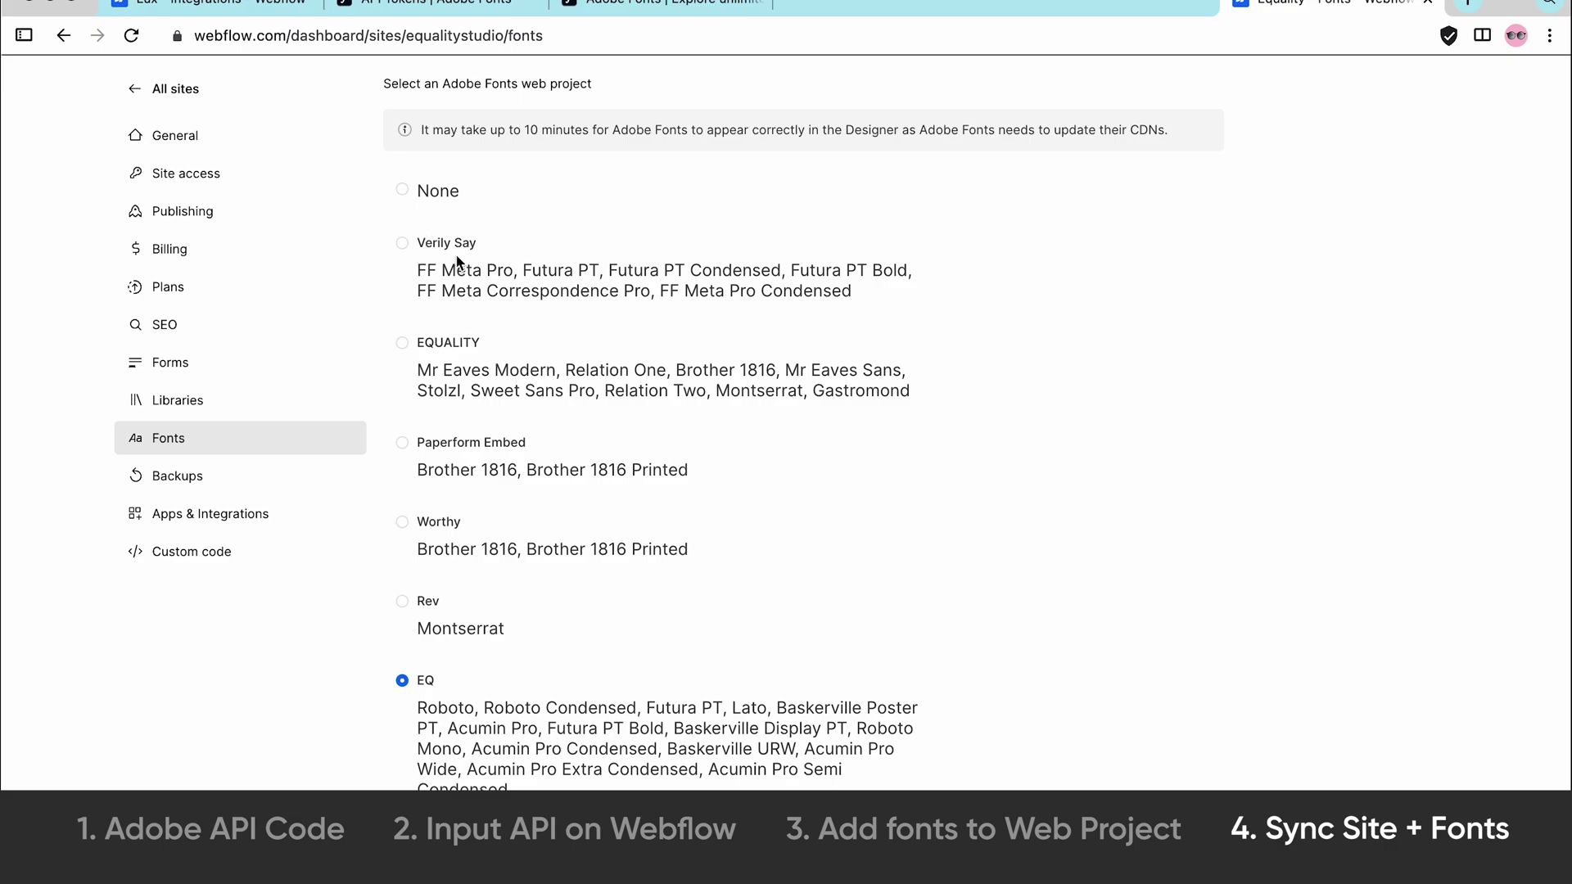
# Try different Adobe Fonts web projects for the site, including Paperform Embed, and select EQUALITY
pyautogui.click(569, 291)
pyautogui.click(448, 387)
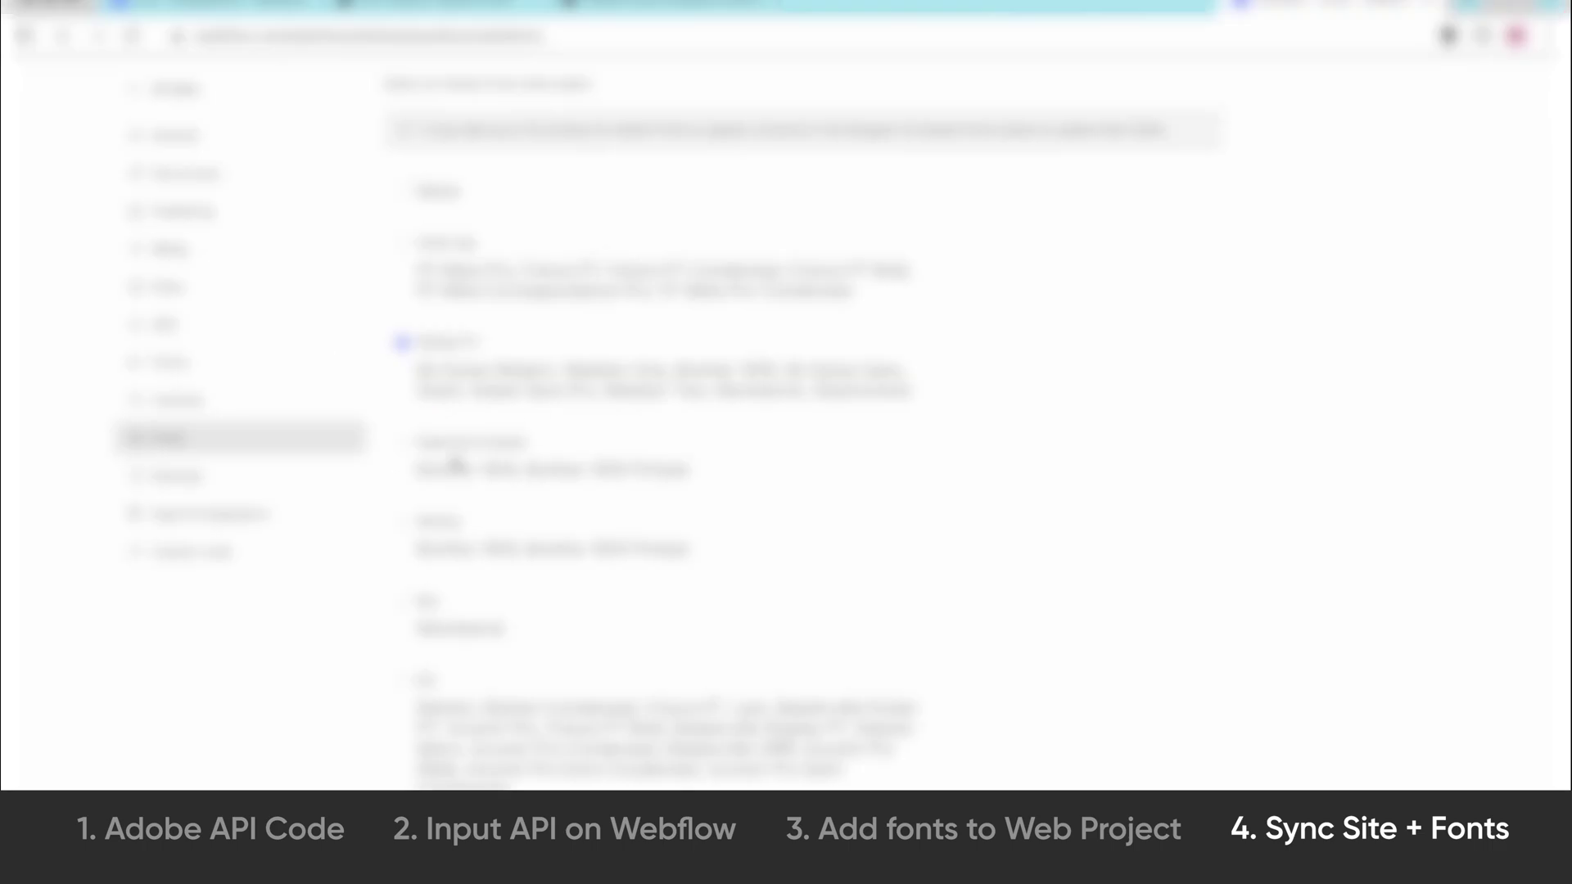
pyautogui.click(513, 467)
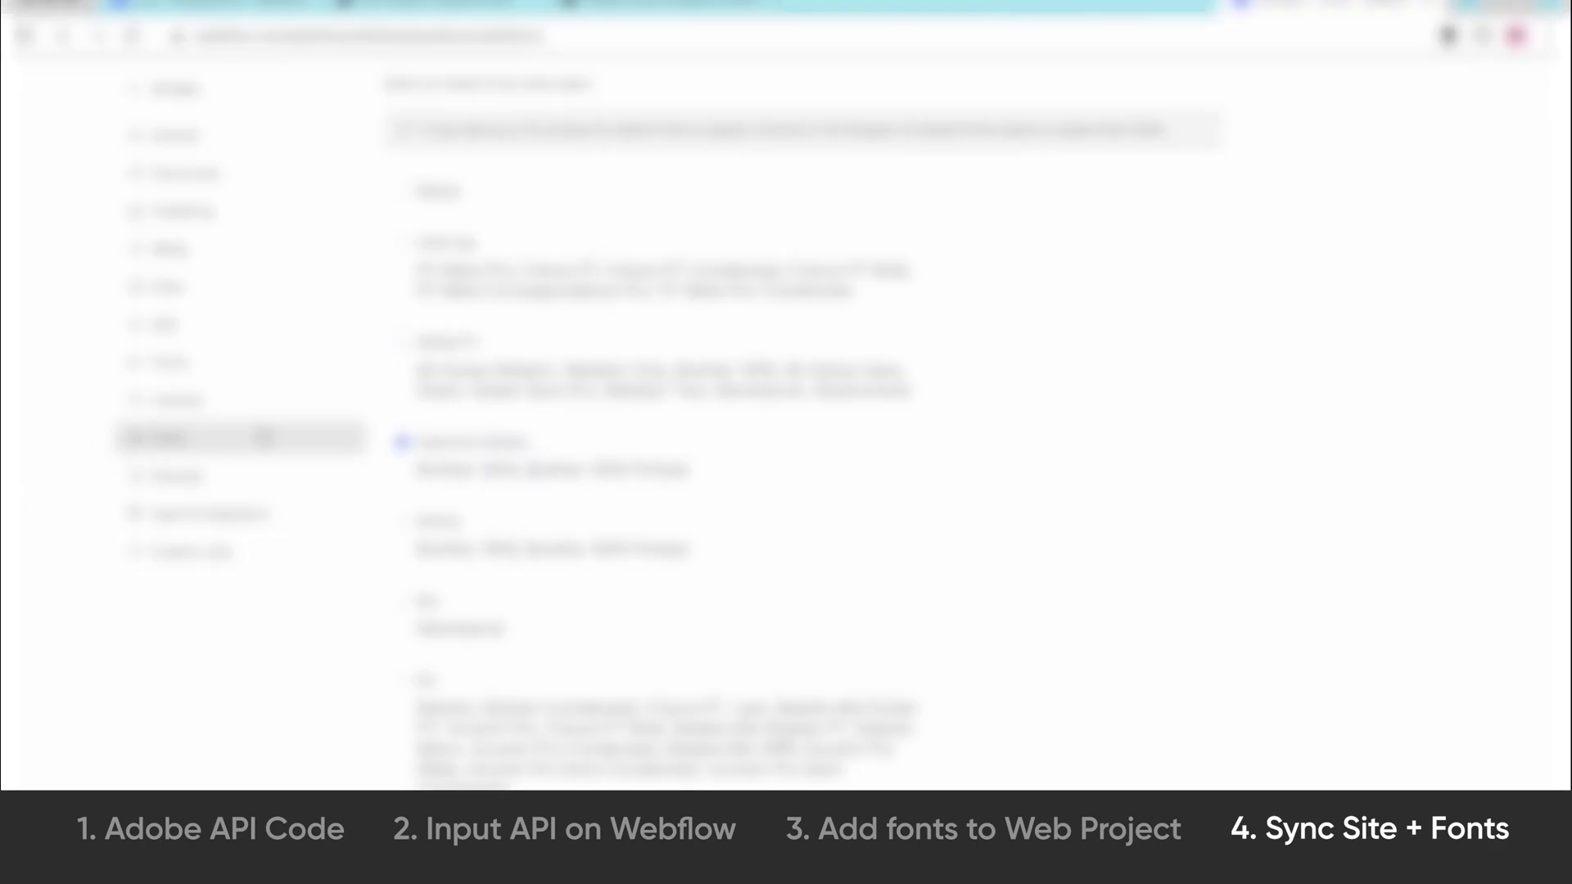
pyautogui.scroll(2, 514, 466)
pyautogui.scroll(-2, 514, 466)
pyautogui.click(474, 371)
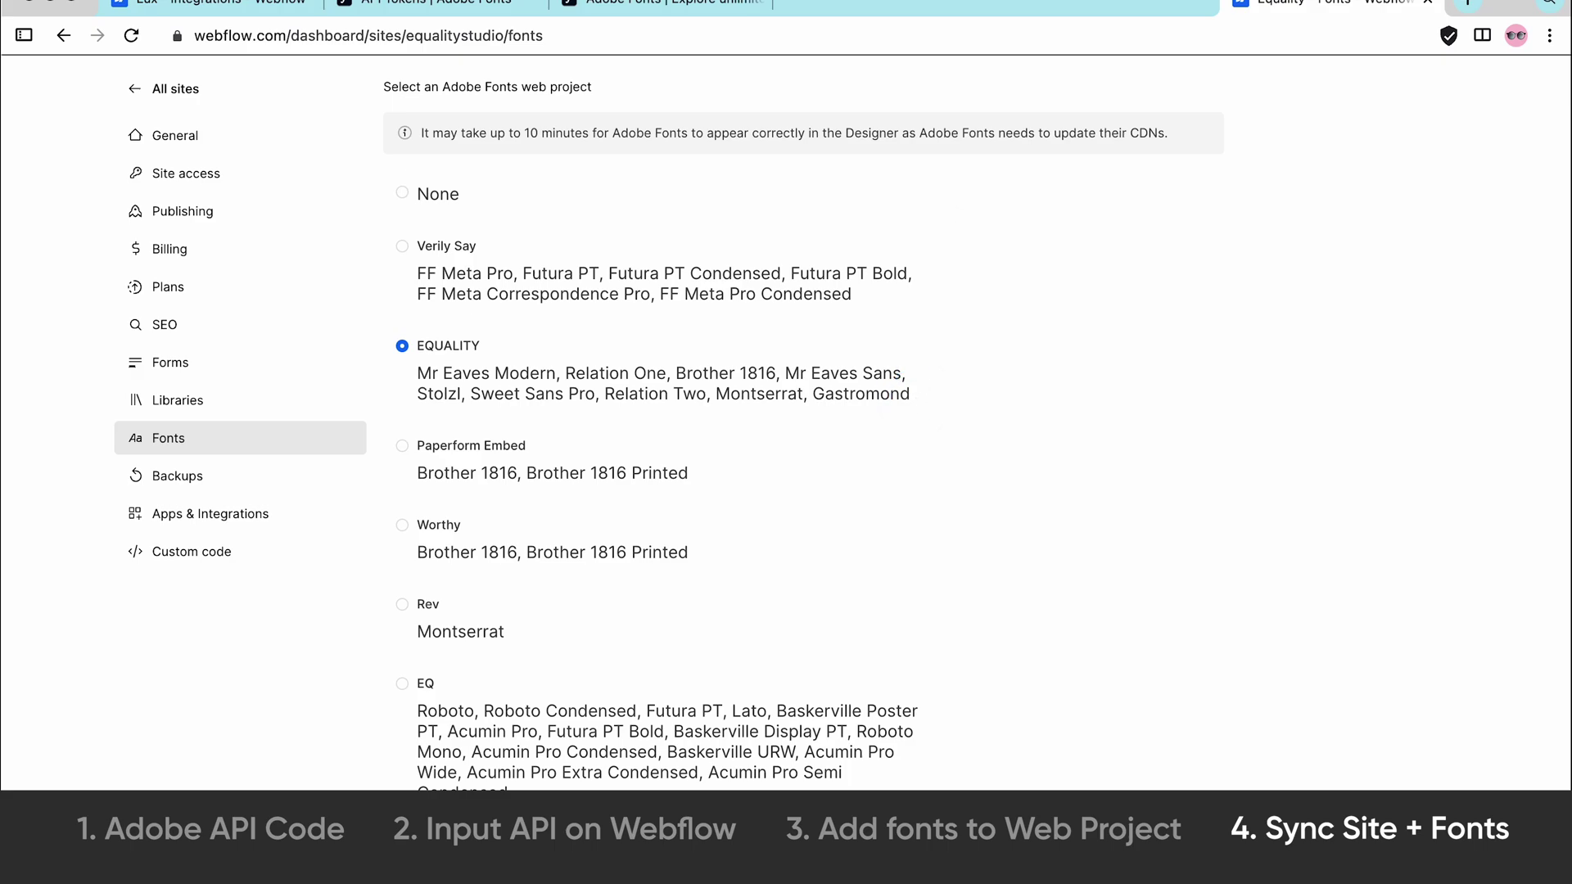
# Open the Equality site in the Designer and show the available fonts for the "Evolving brands creating a better world" heading
pyautogui.scroll(1, 447, 376)
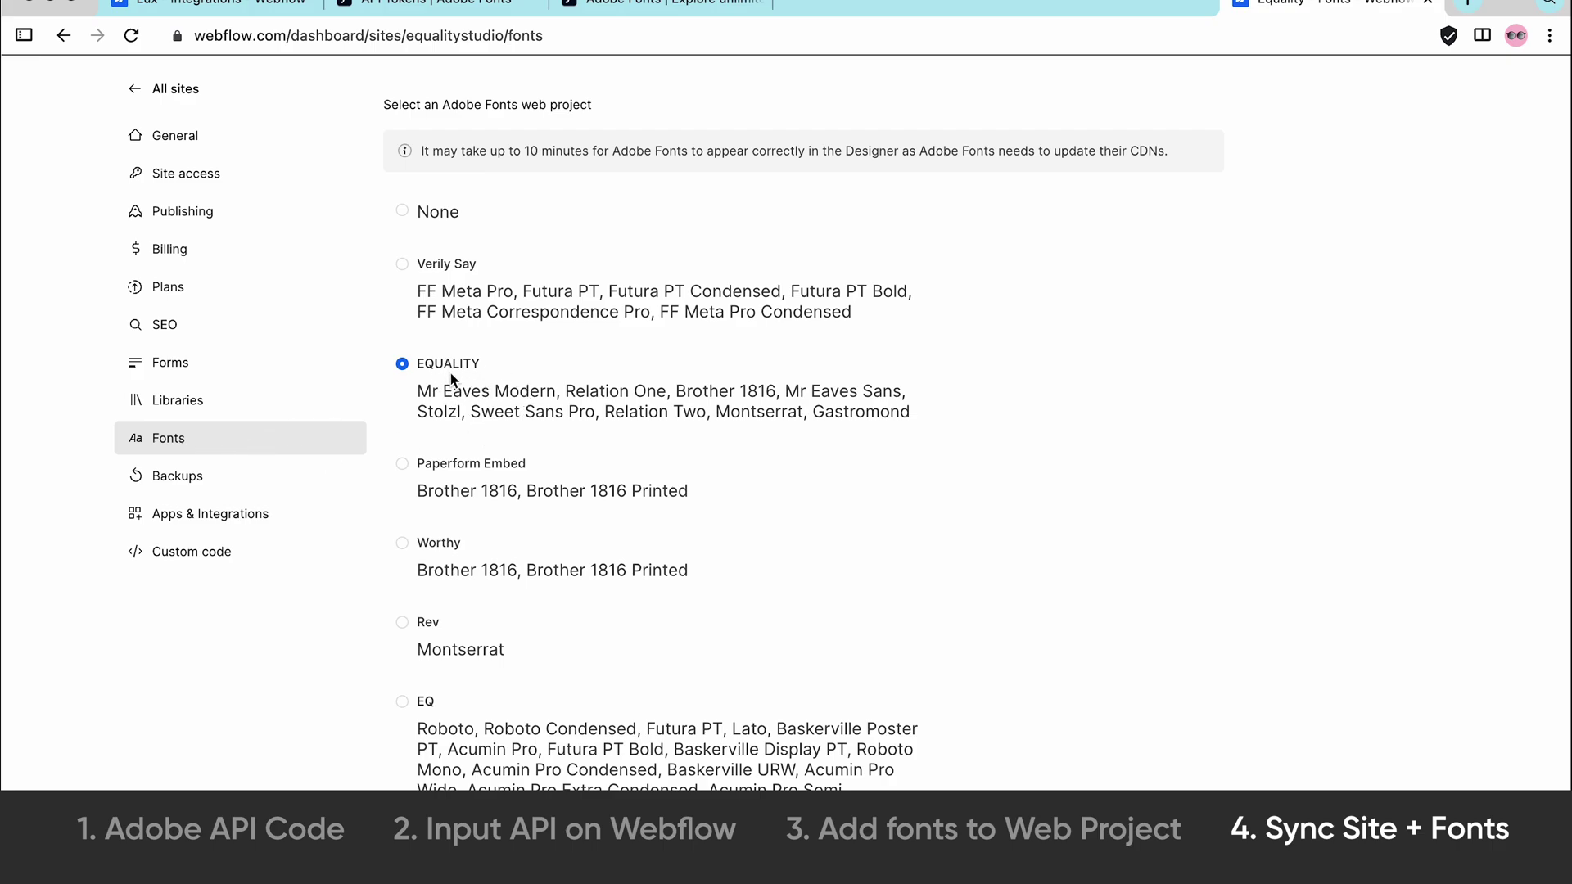
pyautogui.scroll(1, 919, 426)
pyautogui.scroll(15, 917, 417)
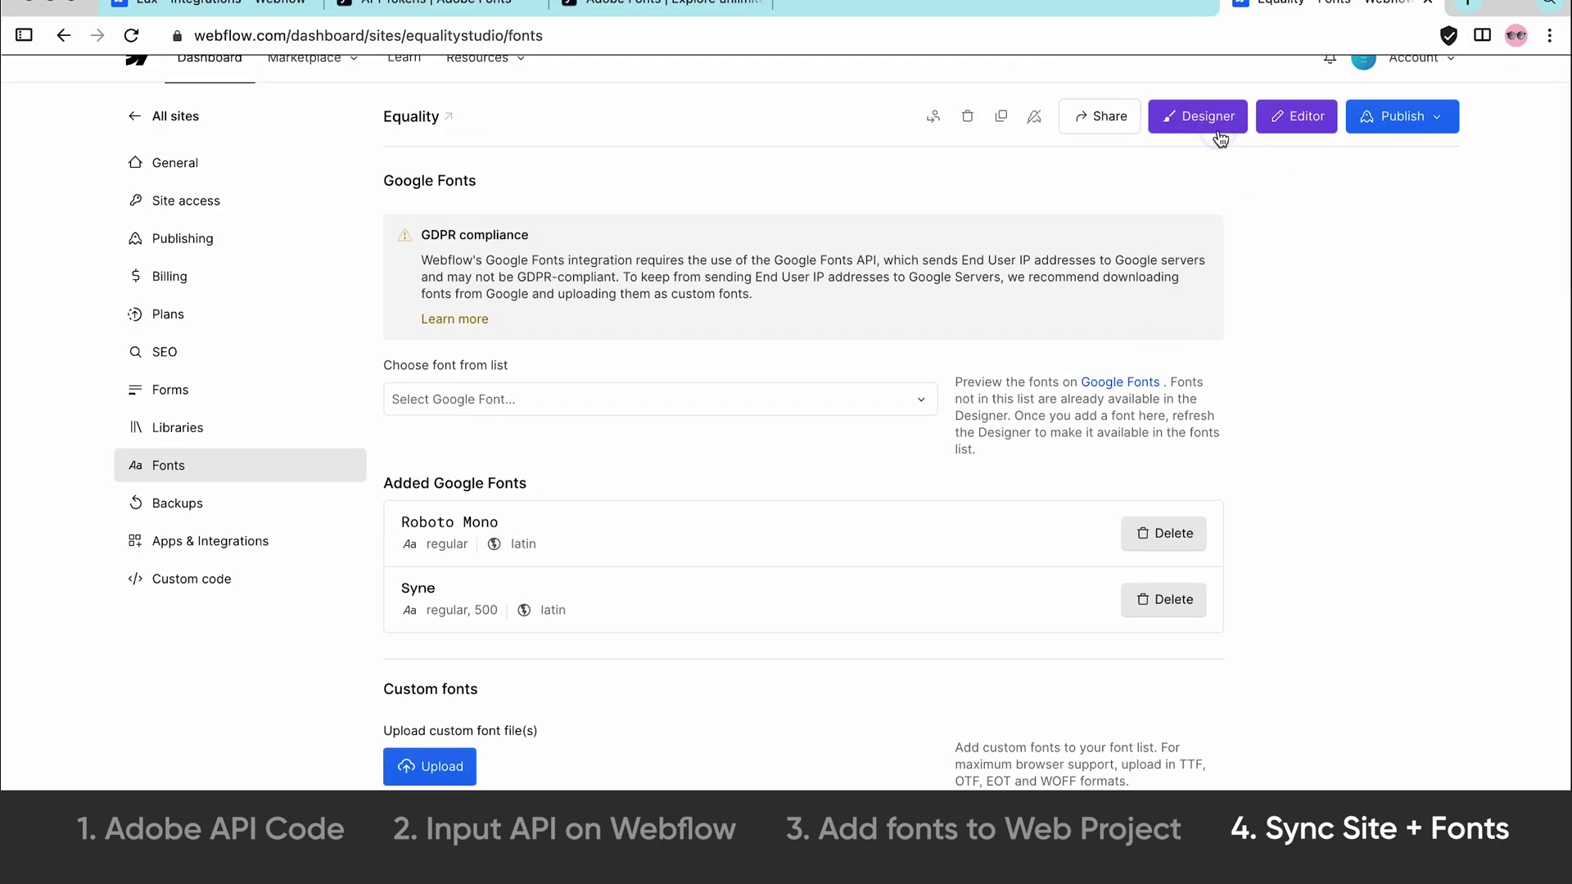
pyautogui.click(1212, 127)
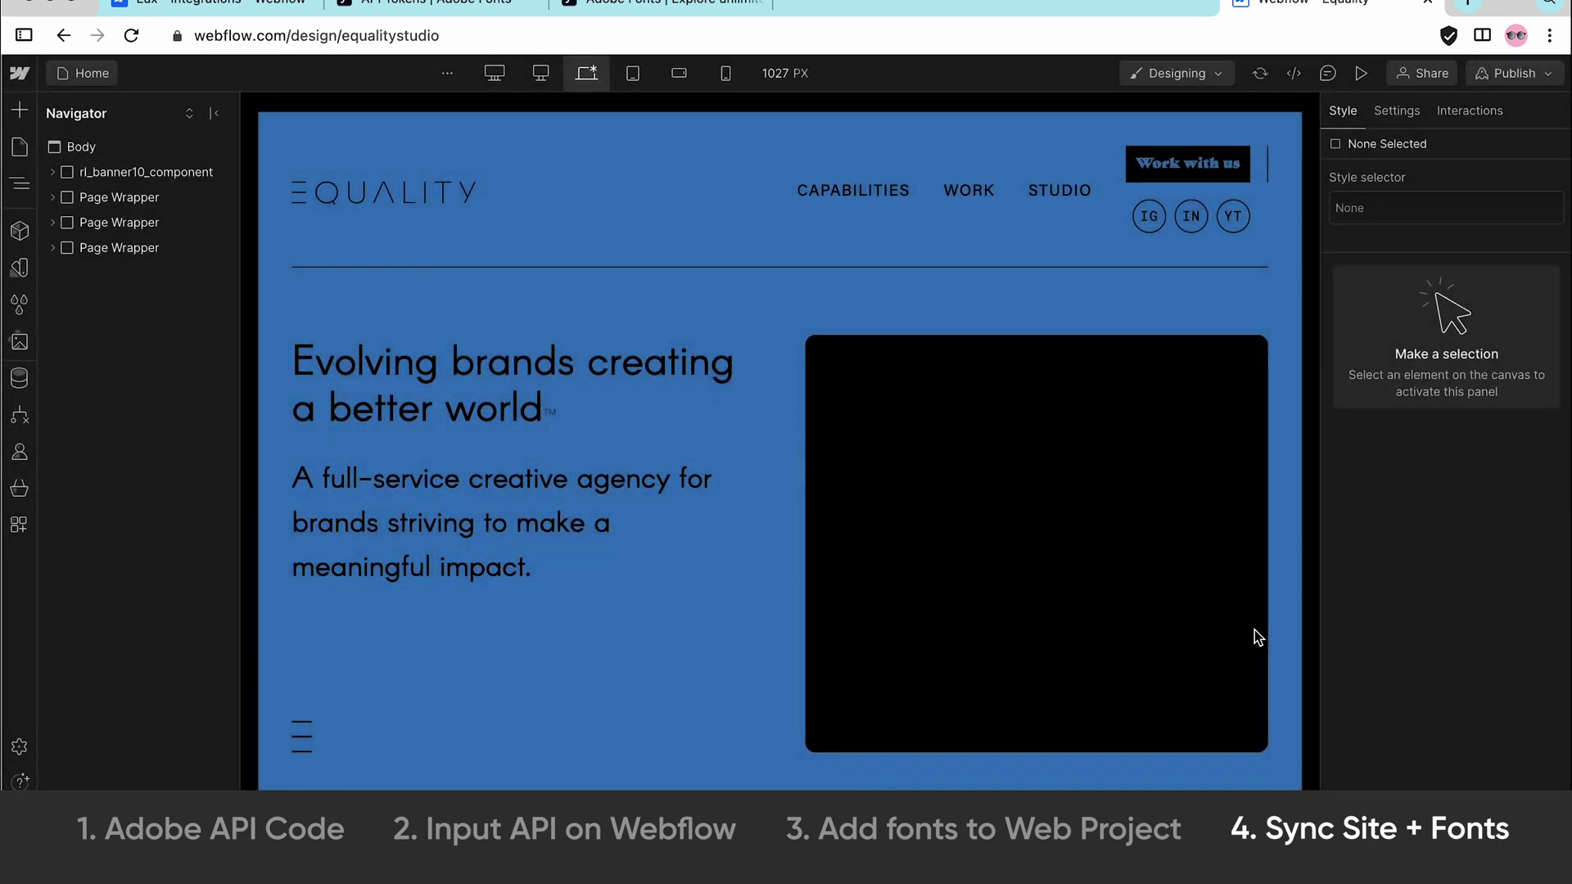
pyautogui.click(906, 535)
pyautogui.click(525, 344)
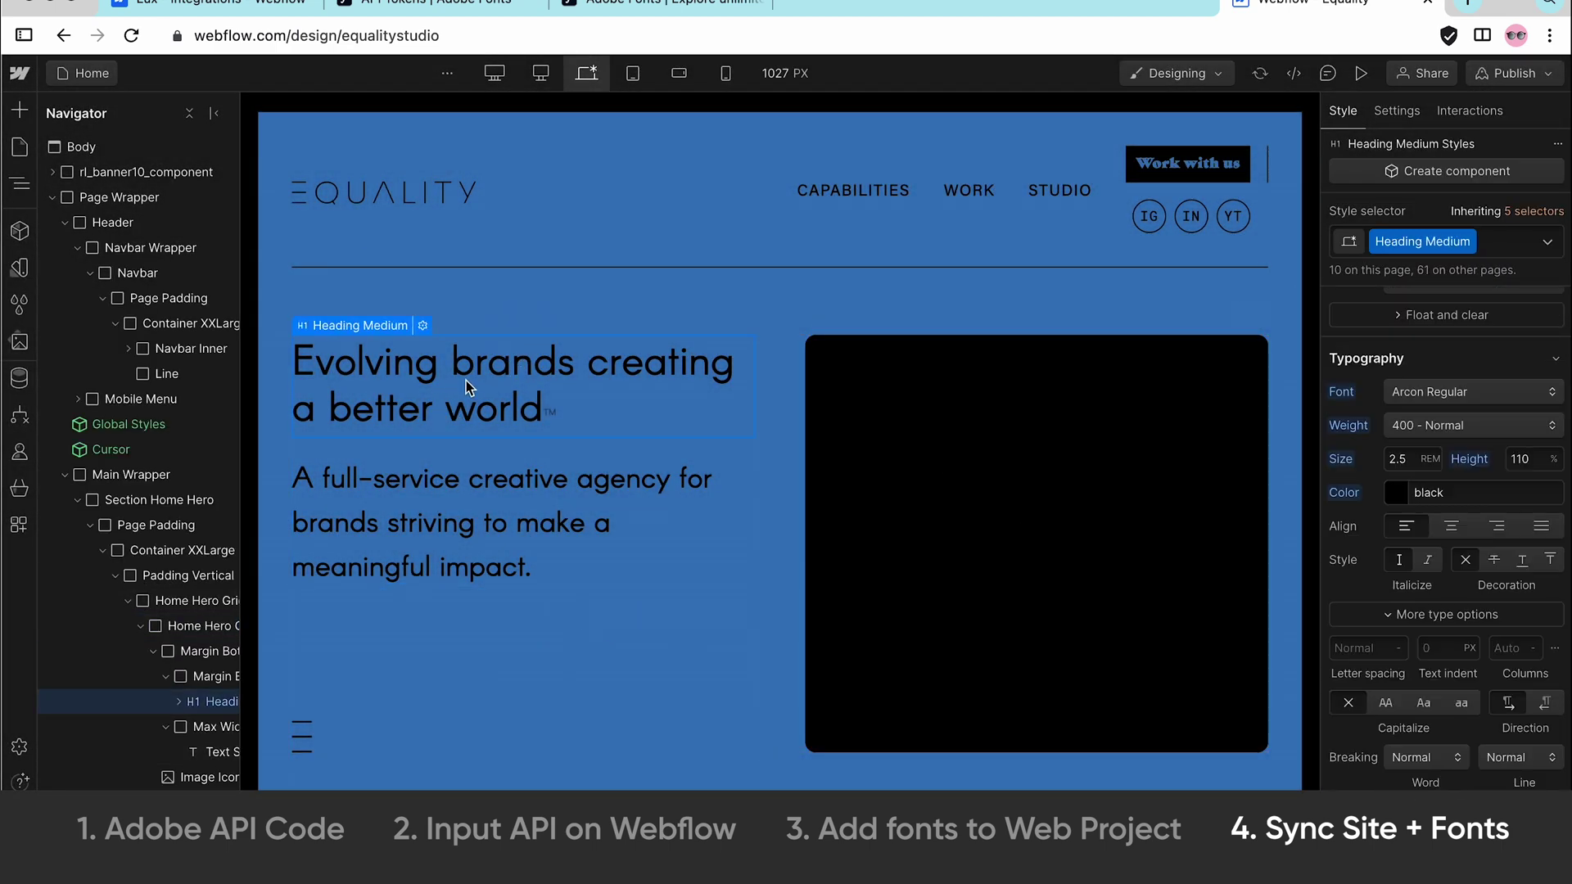
pyautogui.click(1453, 393)
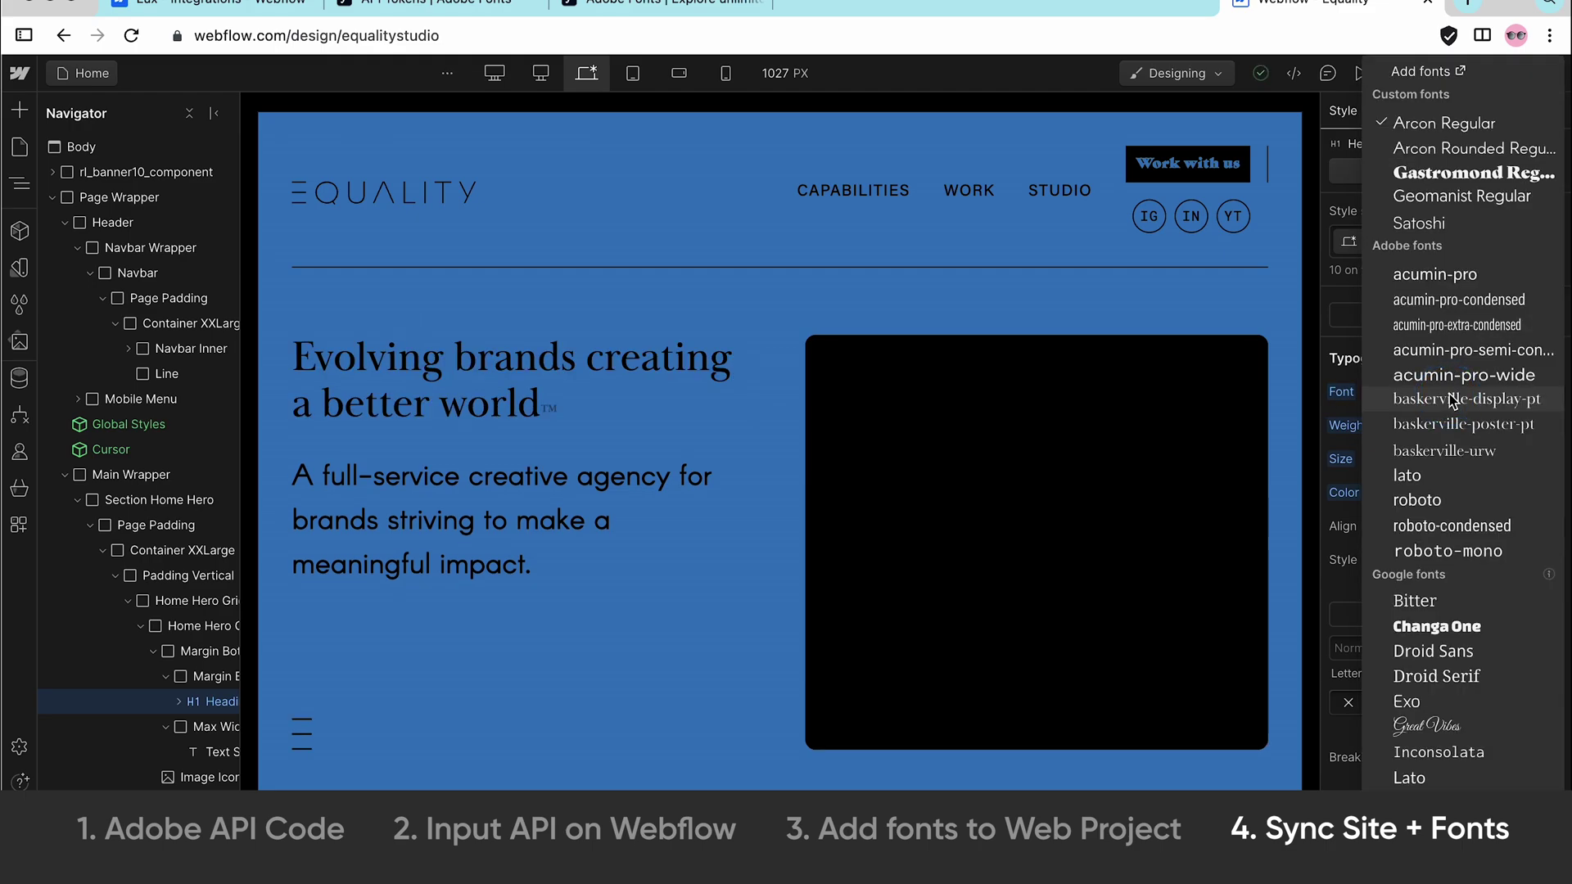
# Go from the heading's font list to the site's font settings and examine the Adobe Fonts projects and update notice
pyautogui.click(1436, 75)
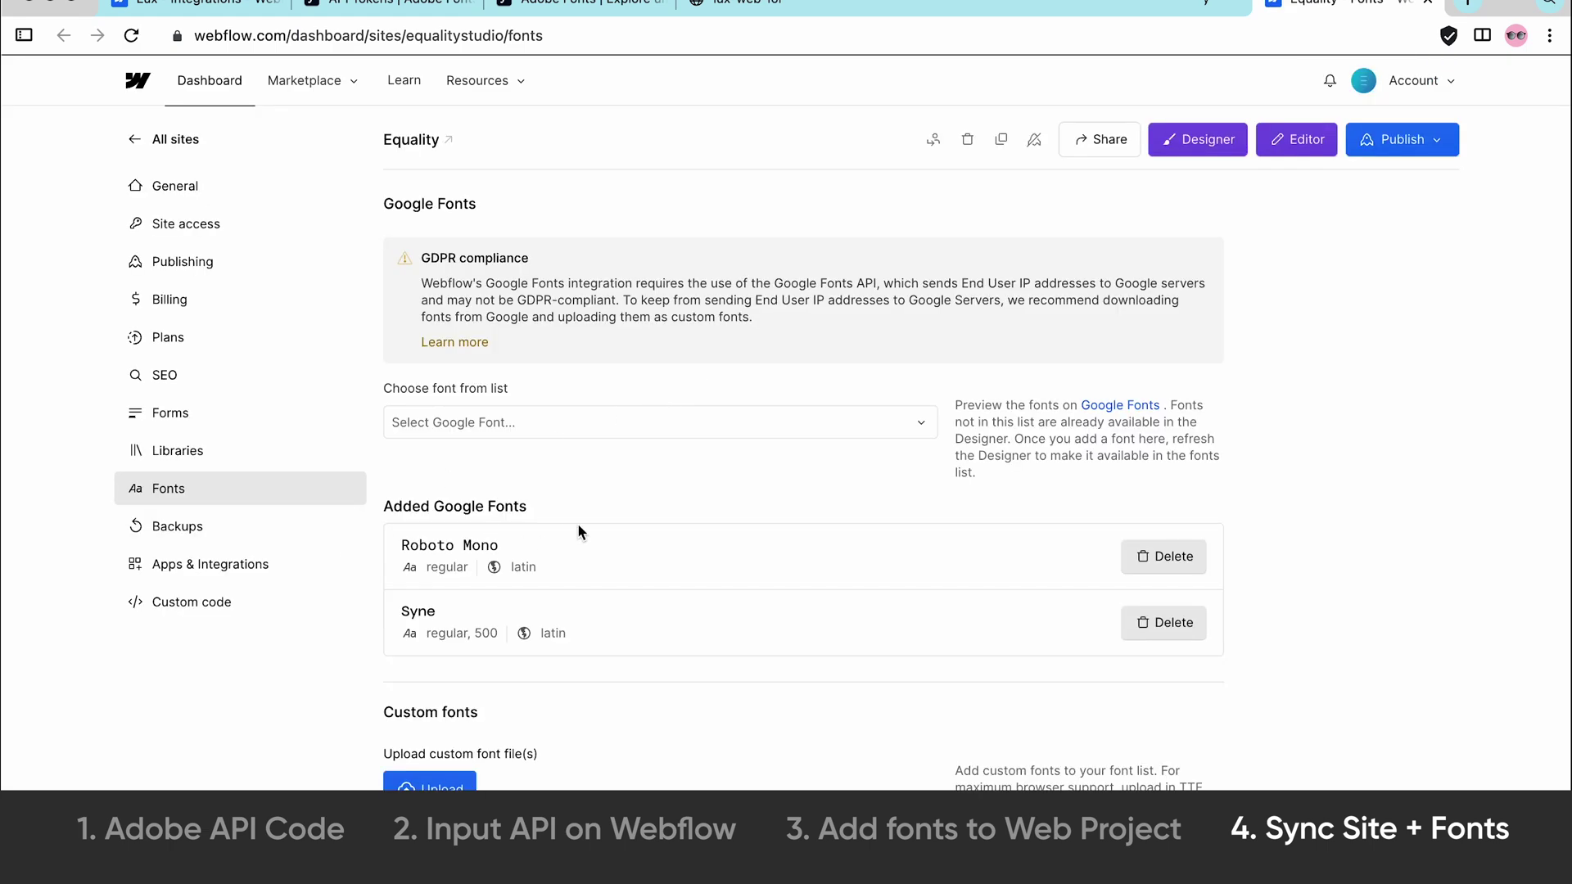
pyautogui.scroll(-15, 611, 492)
pyautogui.scroll(2, 611, 493)
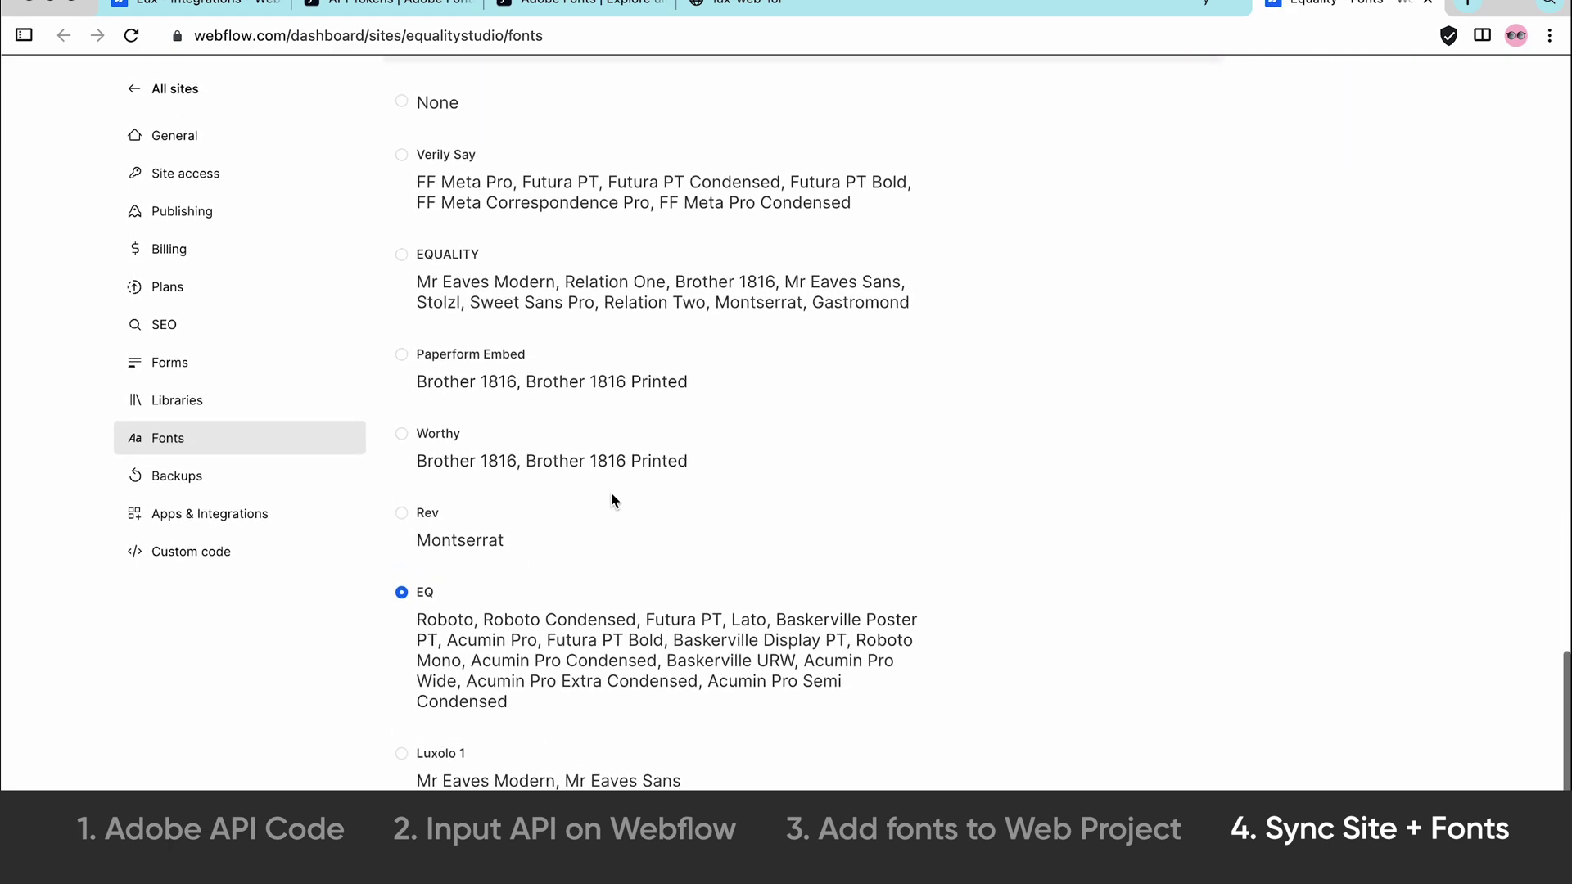
pyautogui.scroll(-1, 535, 668)
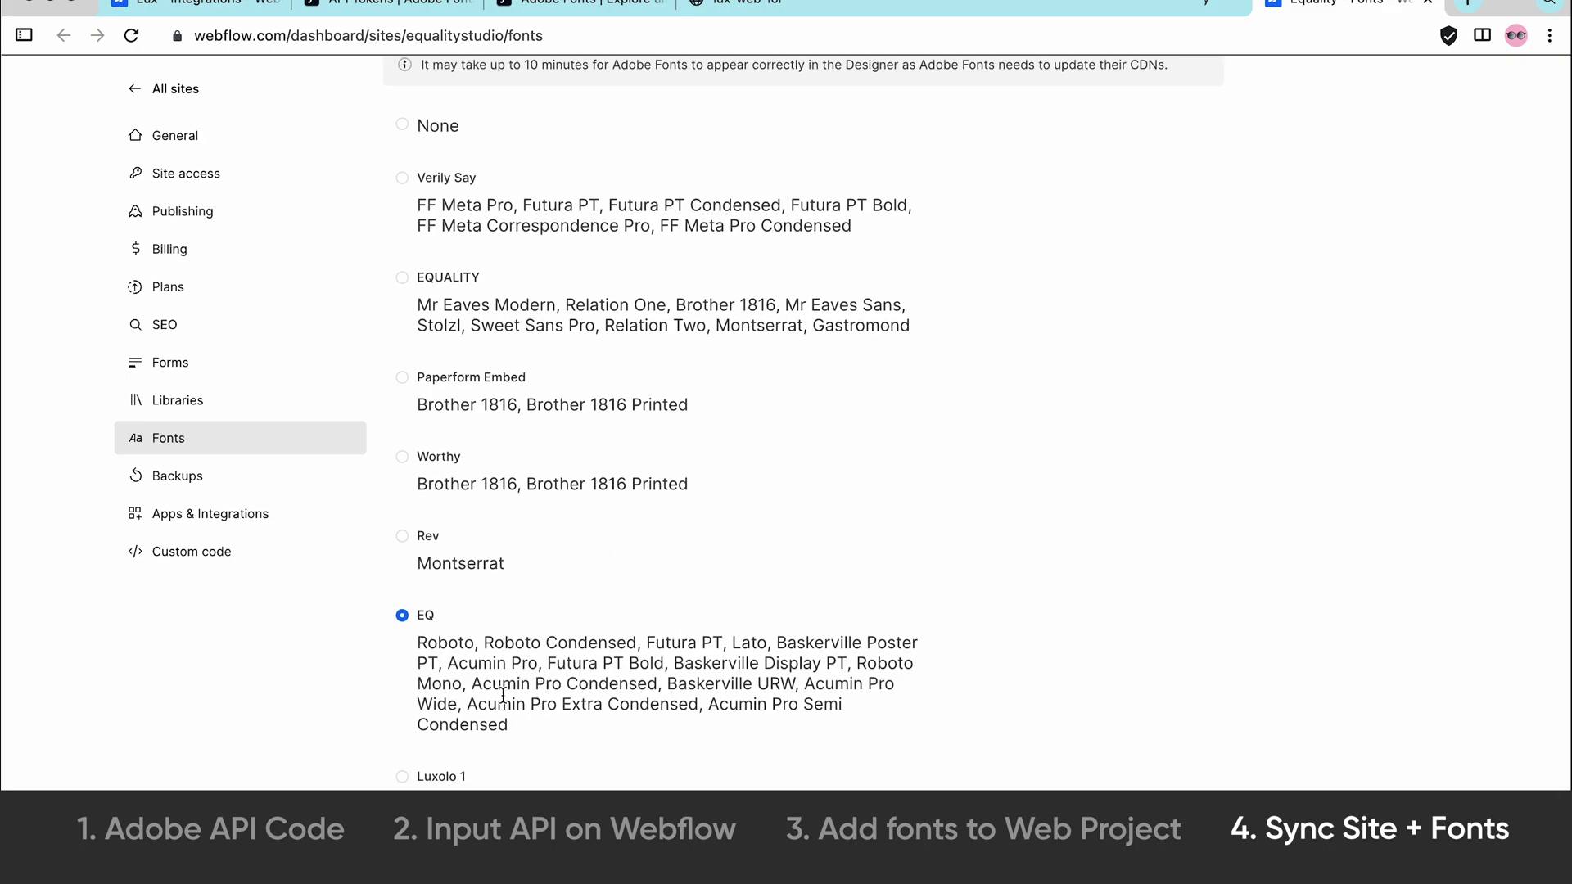
pyautogui.scroll(1, 509, 763)
pyautogui.moveTo(420, 82); pyautogui.dragTo(891, 82)
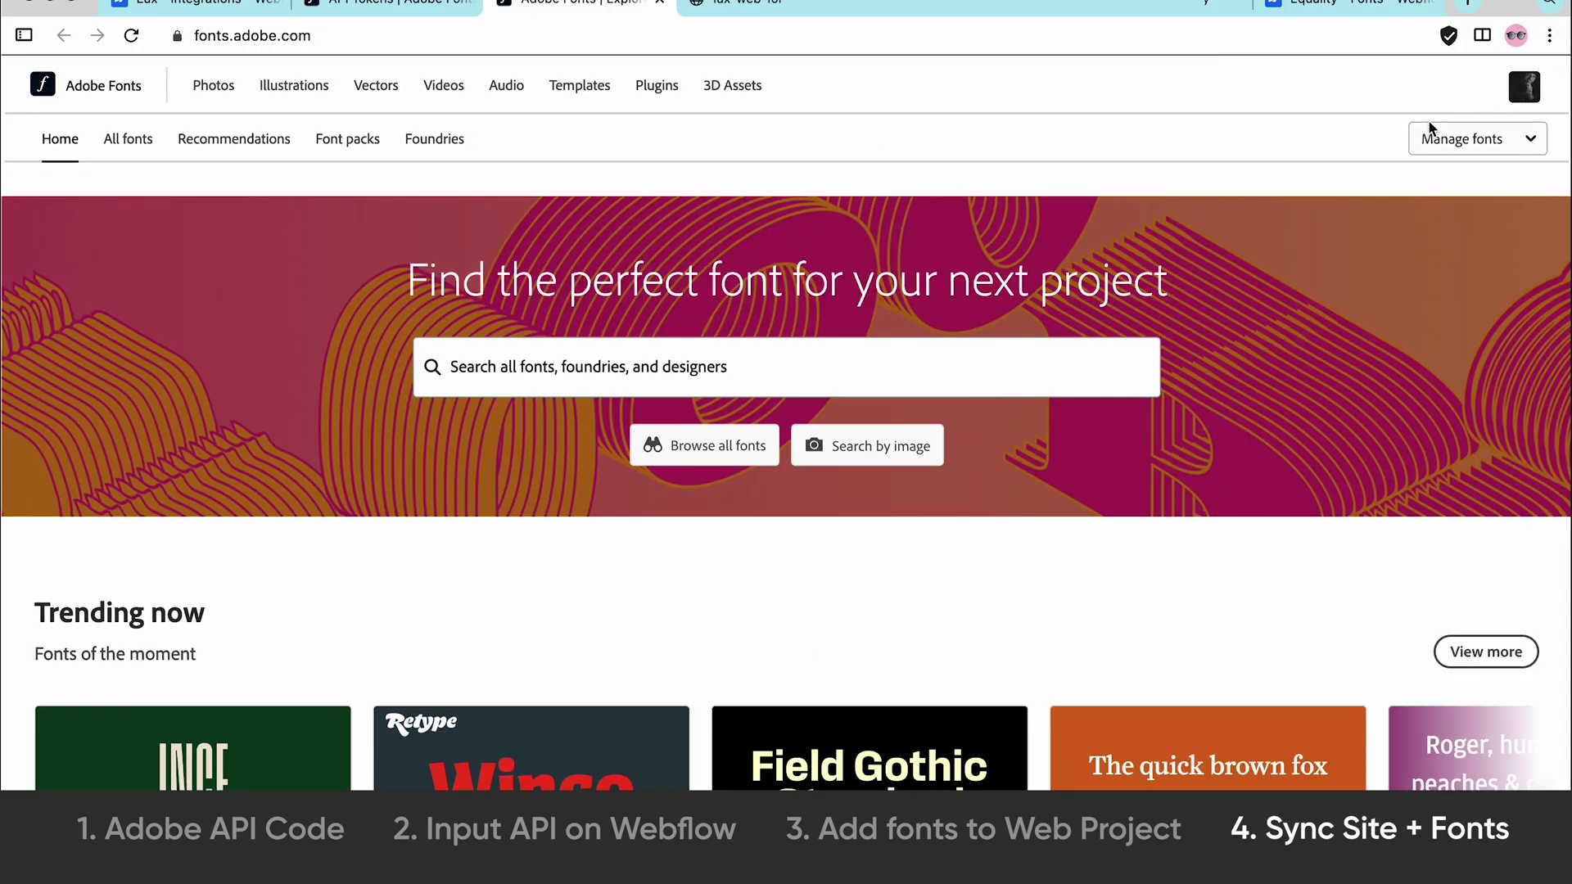
# Switch to Adobe Fonts, open the Lux web project for editing and review its included font styles
pyautogui.click(1461, 139)
pyautogui.click(1446, 222)
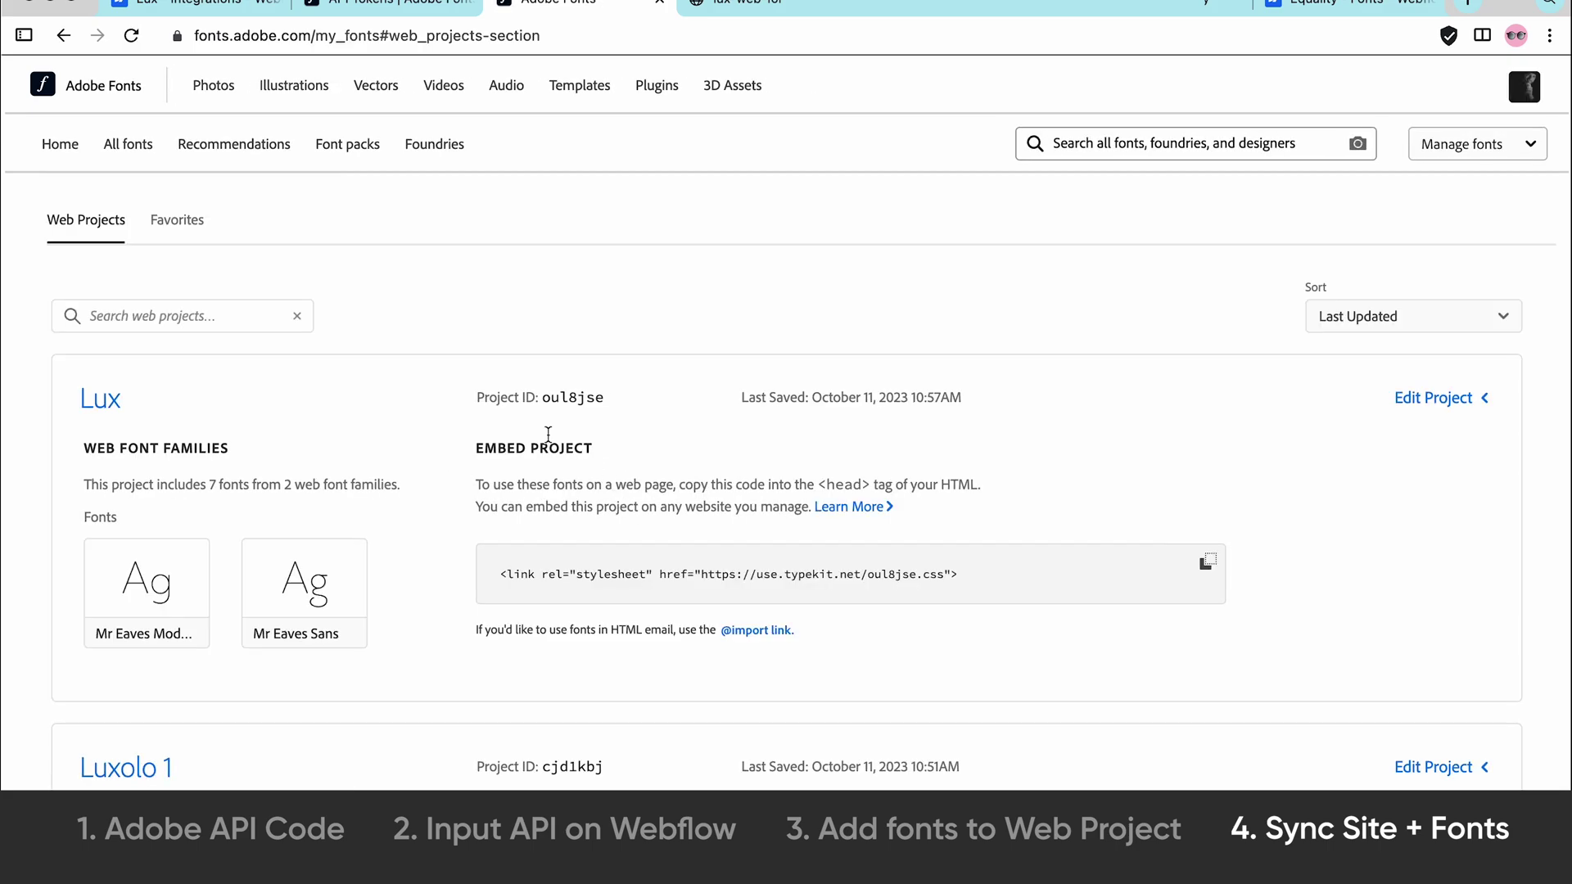
pyautogui.click(1433, 395)
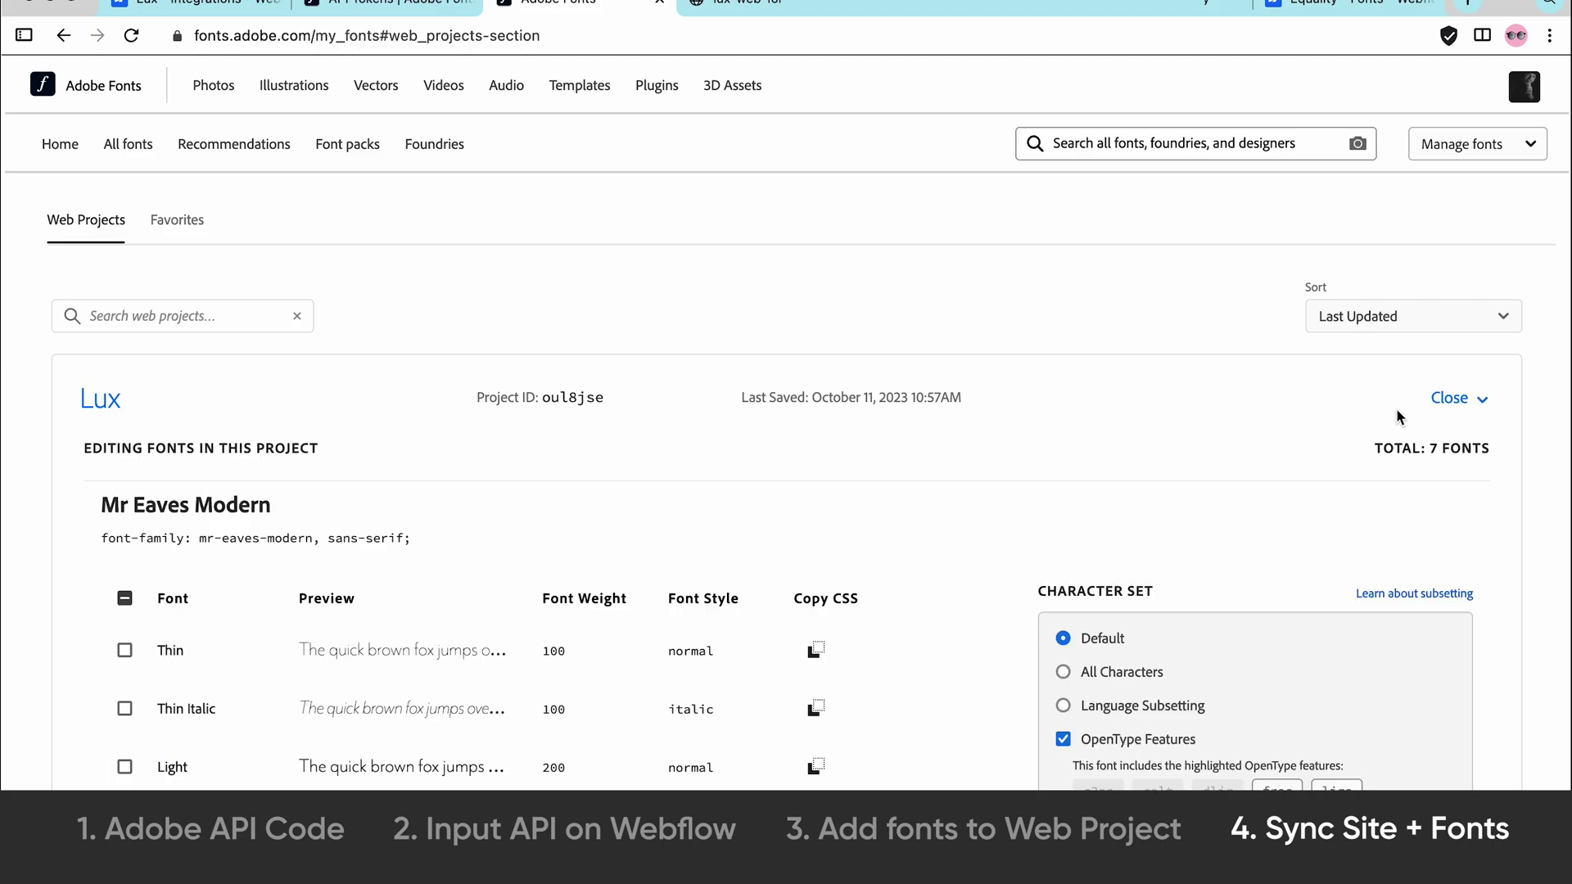
pyautogui.scroll(-6, 60, 333)
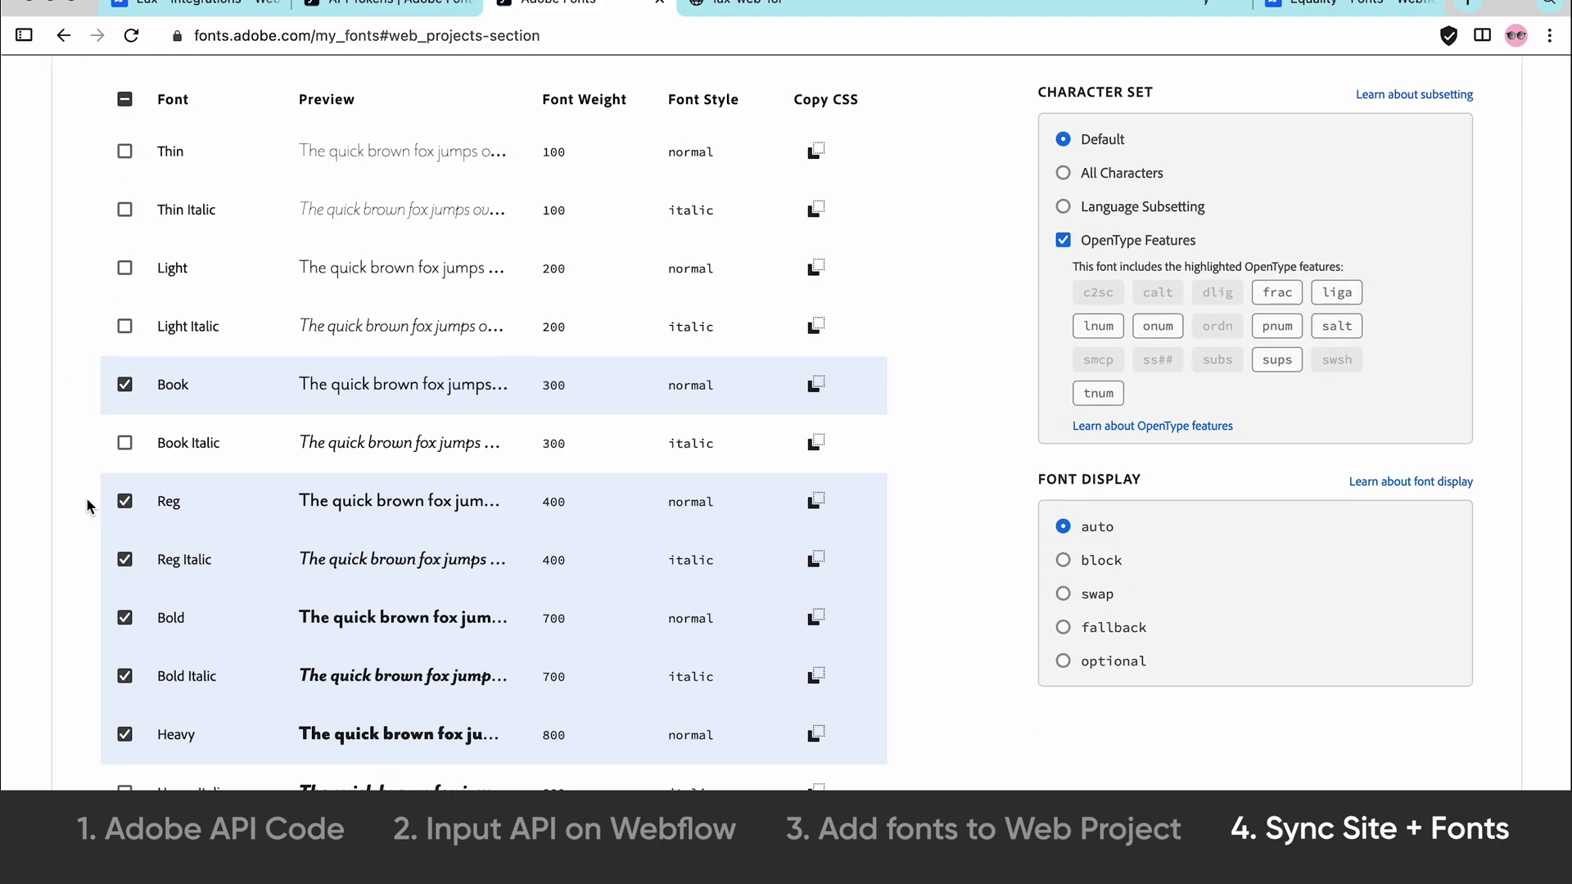
pyautogui.scroll(-1, 82, 491)
pyautogui.scroll(1, 82, 491)
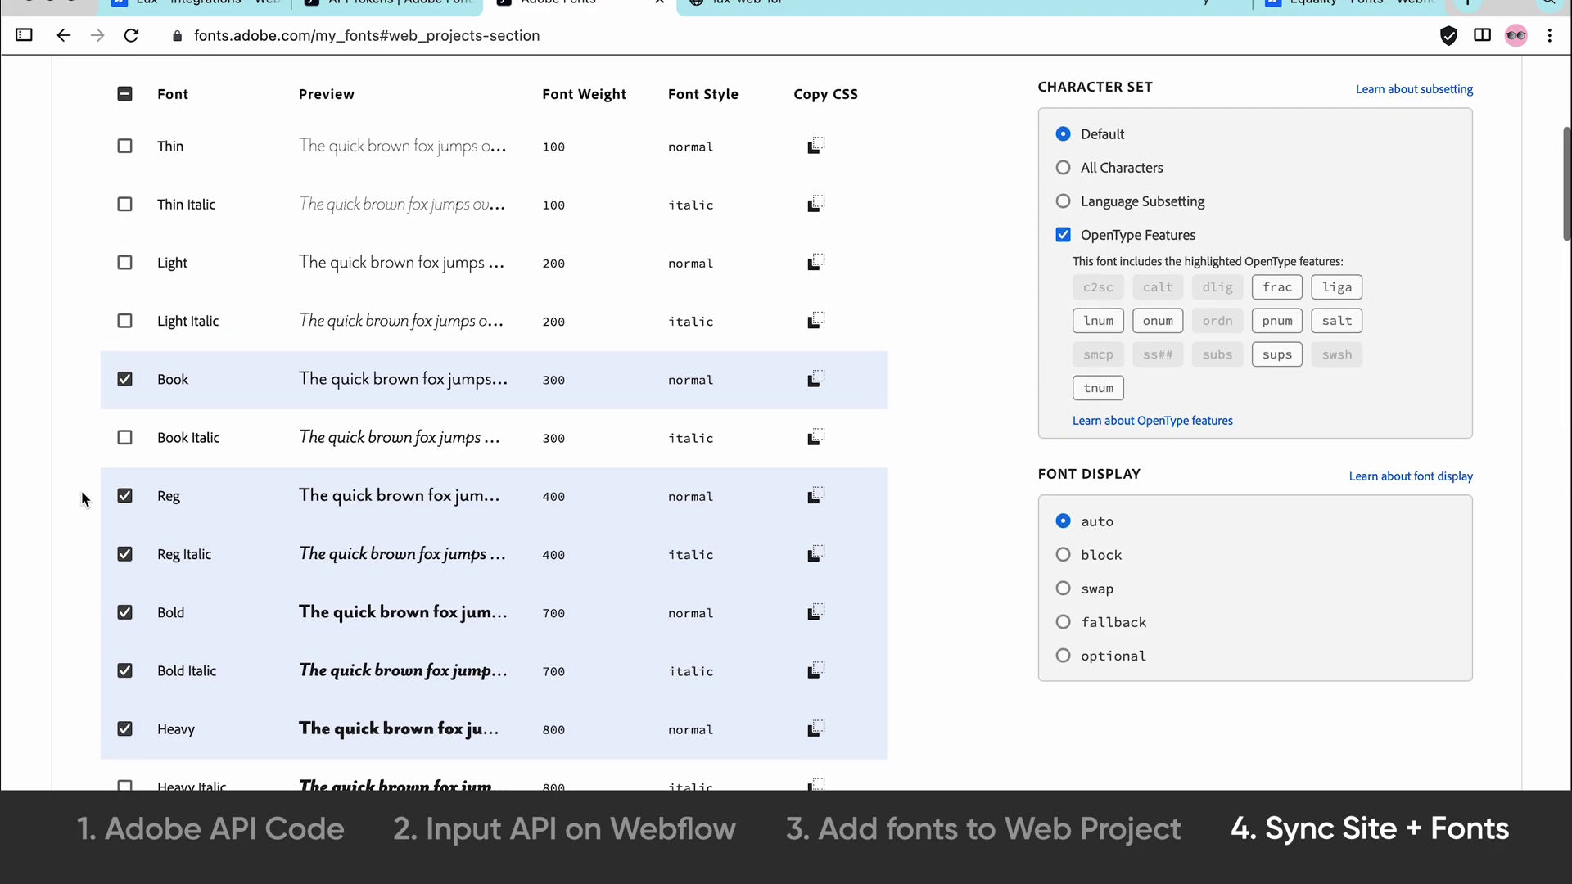
# Check the Adobe Fonts project list in Webflow, then include Thin and exclude Reg Italic in the Lux project
pyautogui.click(1375, 9)
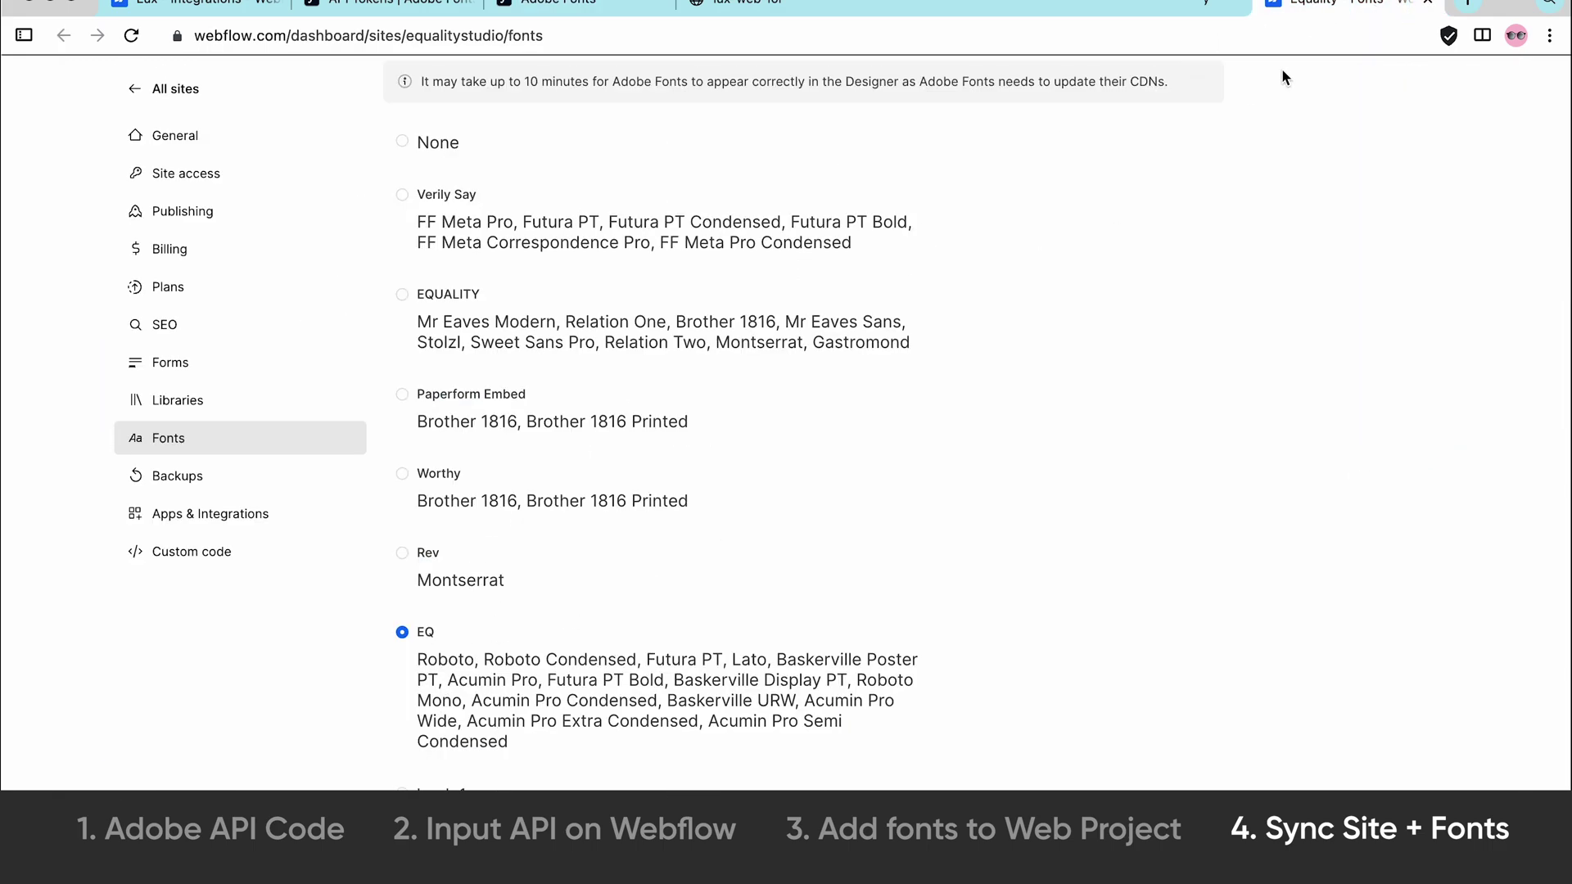
pyautogui.click(521, 6)
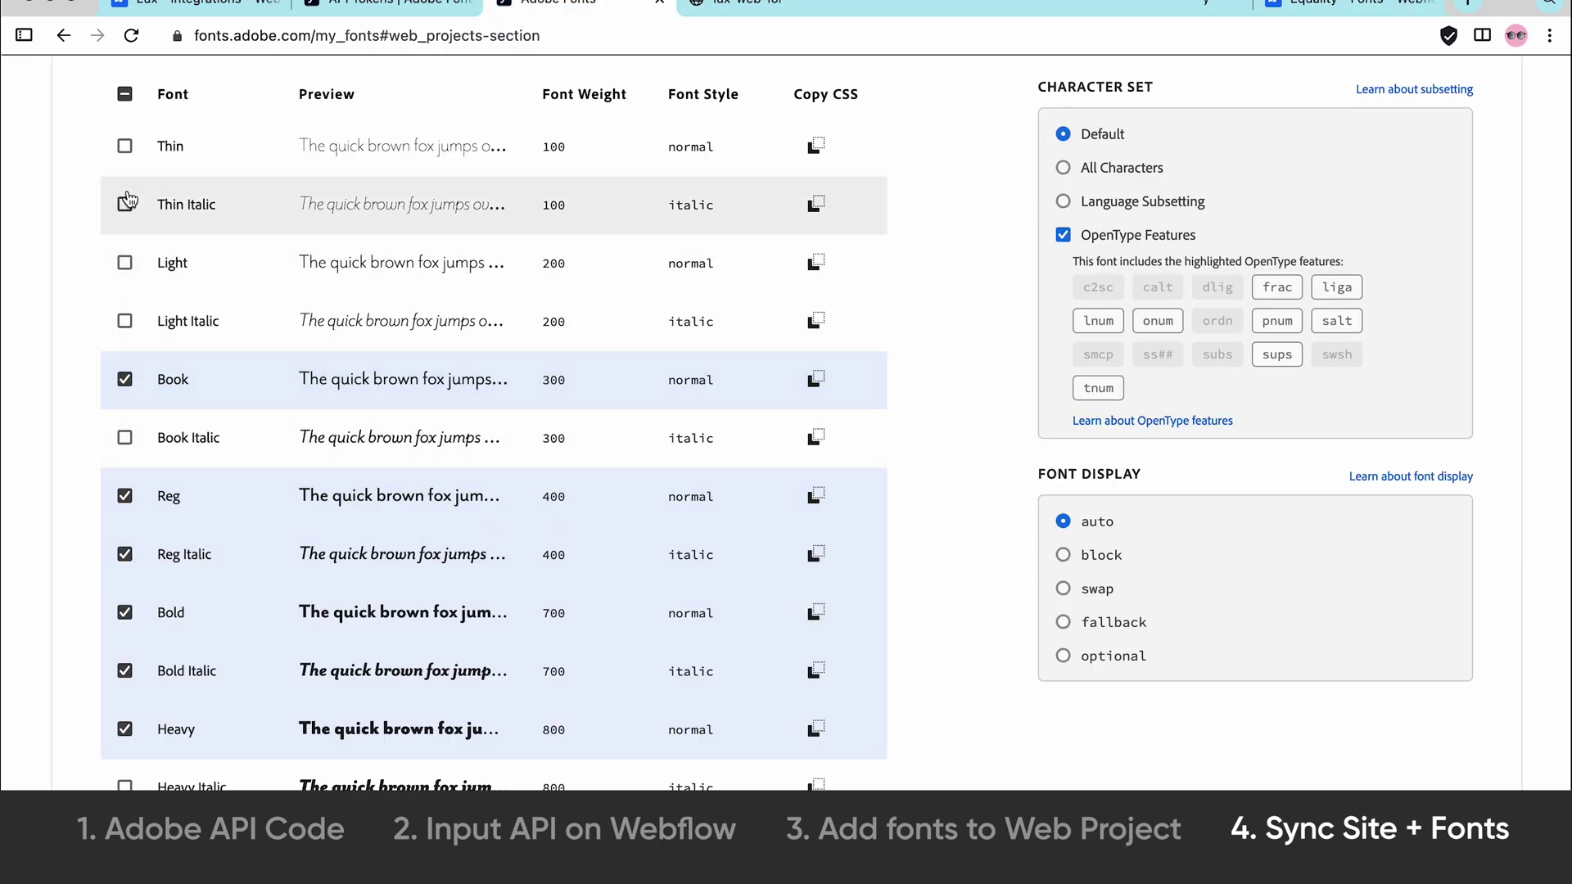
pyautogui.click(125, 145)
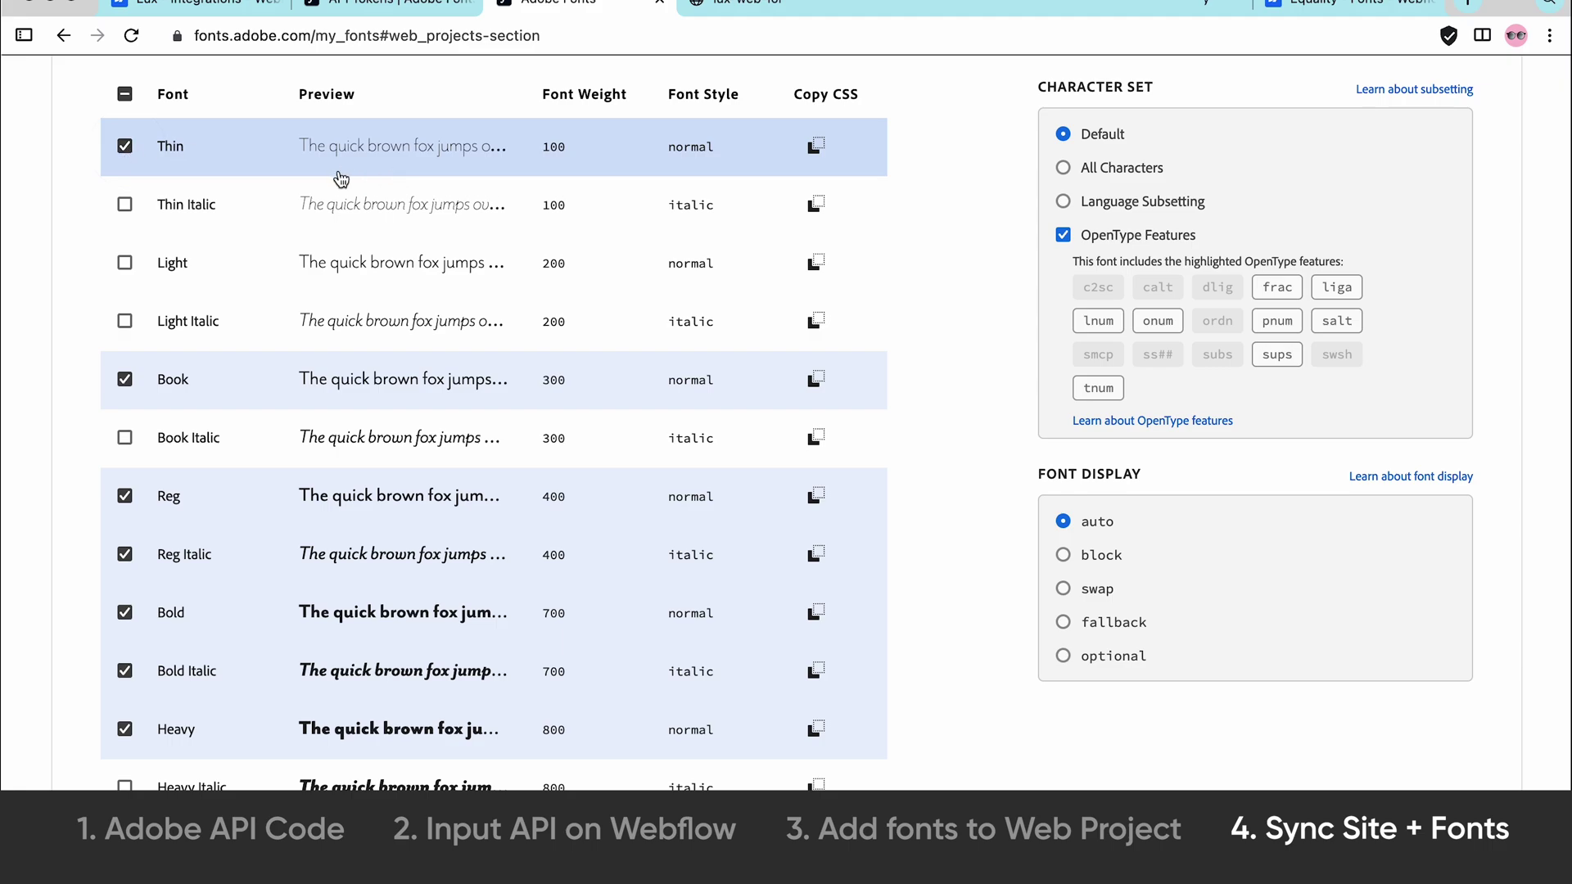
pyautogui.click(126, 556)
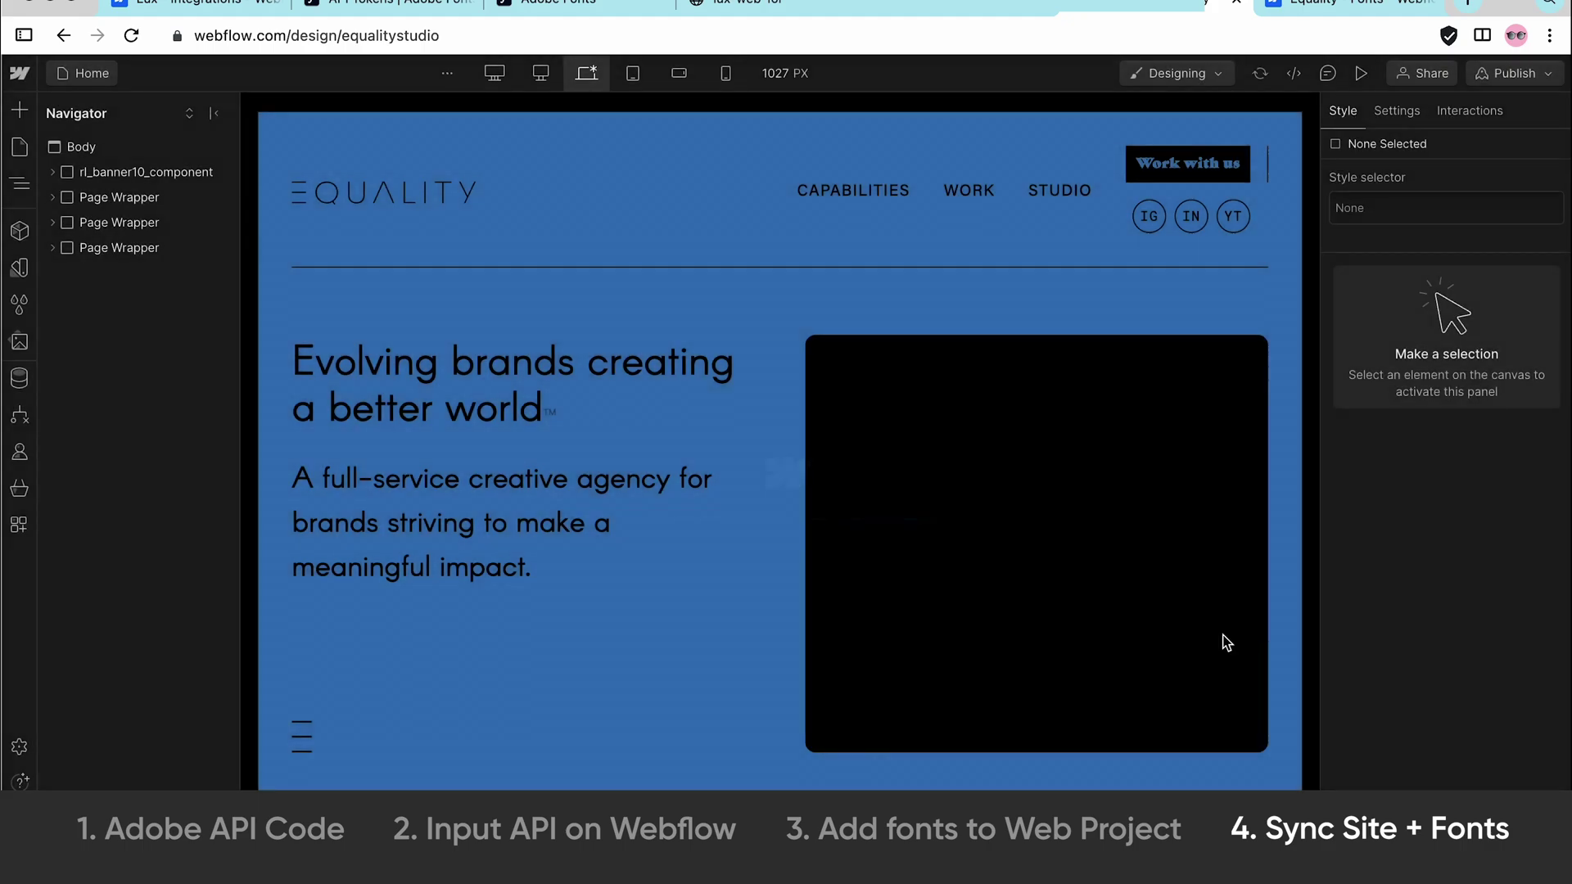
# Select the "Evolving brands creating a better world" heading and check which Adobe fonts its font list offers
pyautogui.click(681, 367)
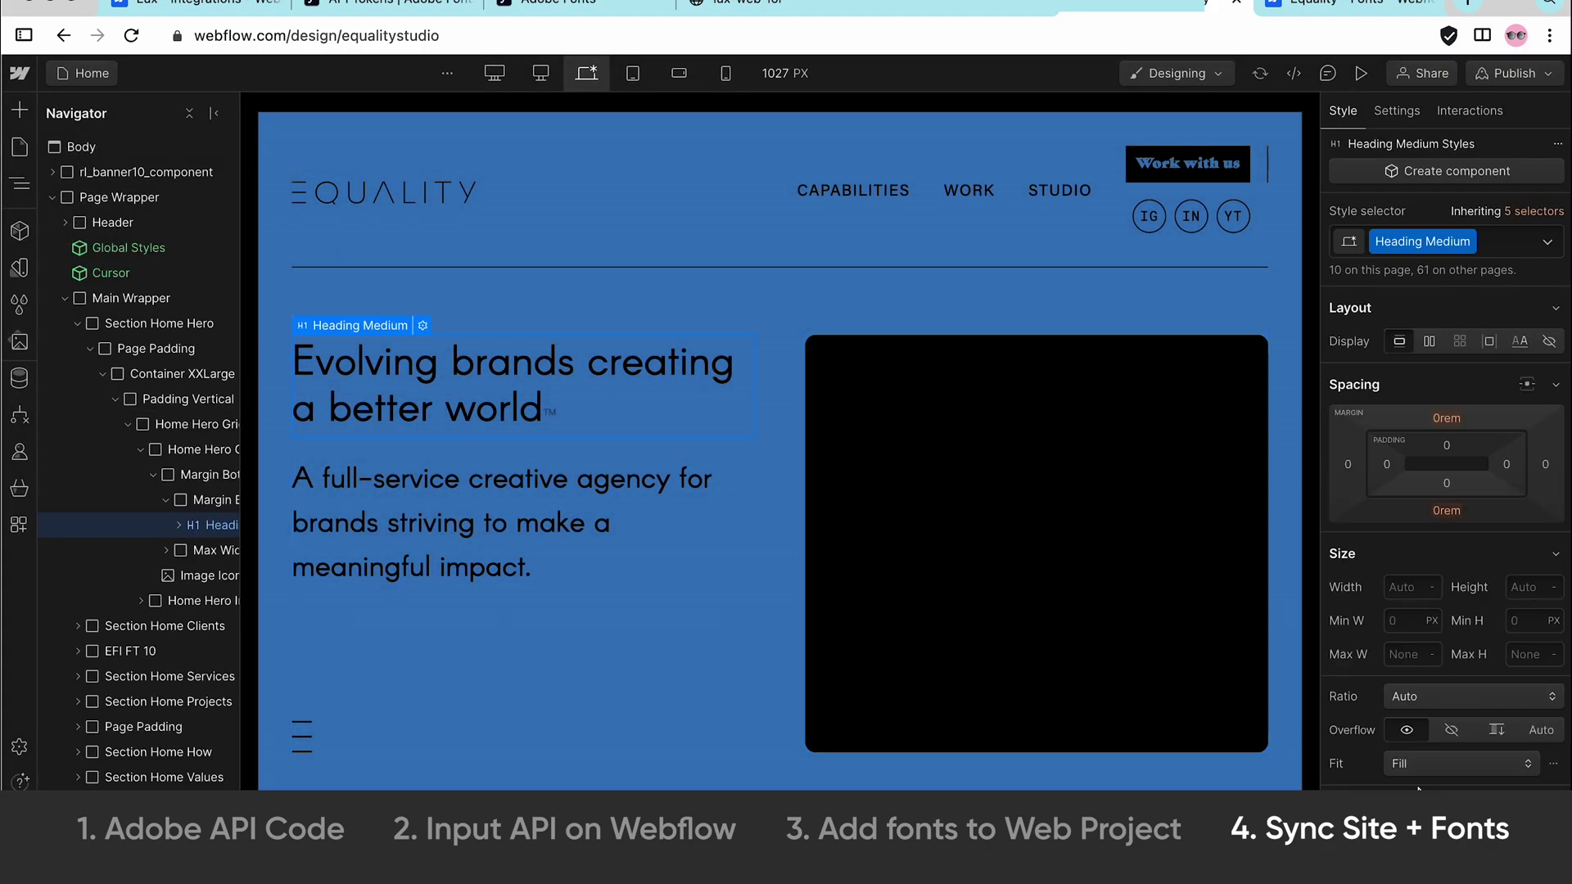
pyautogui.scroll(-5, 1383, 638)
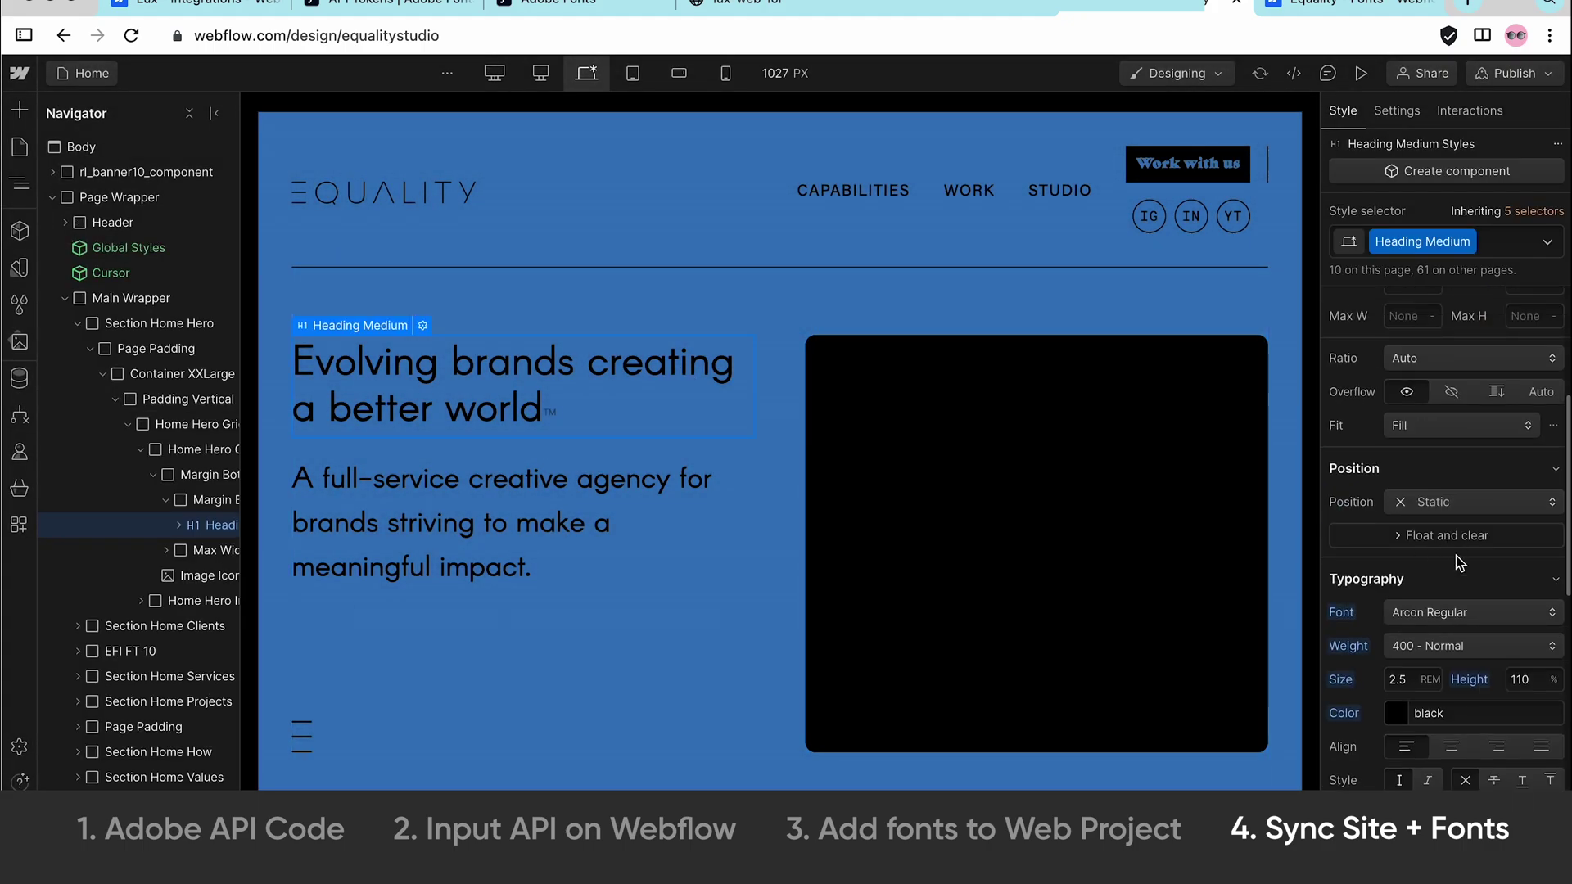
pyautogui.click(1461, 612)
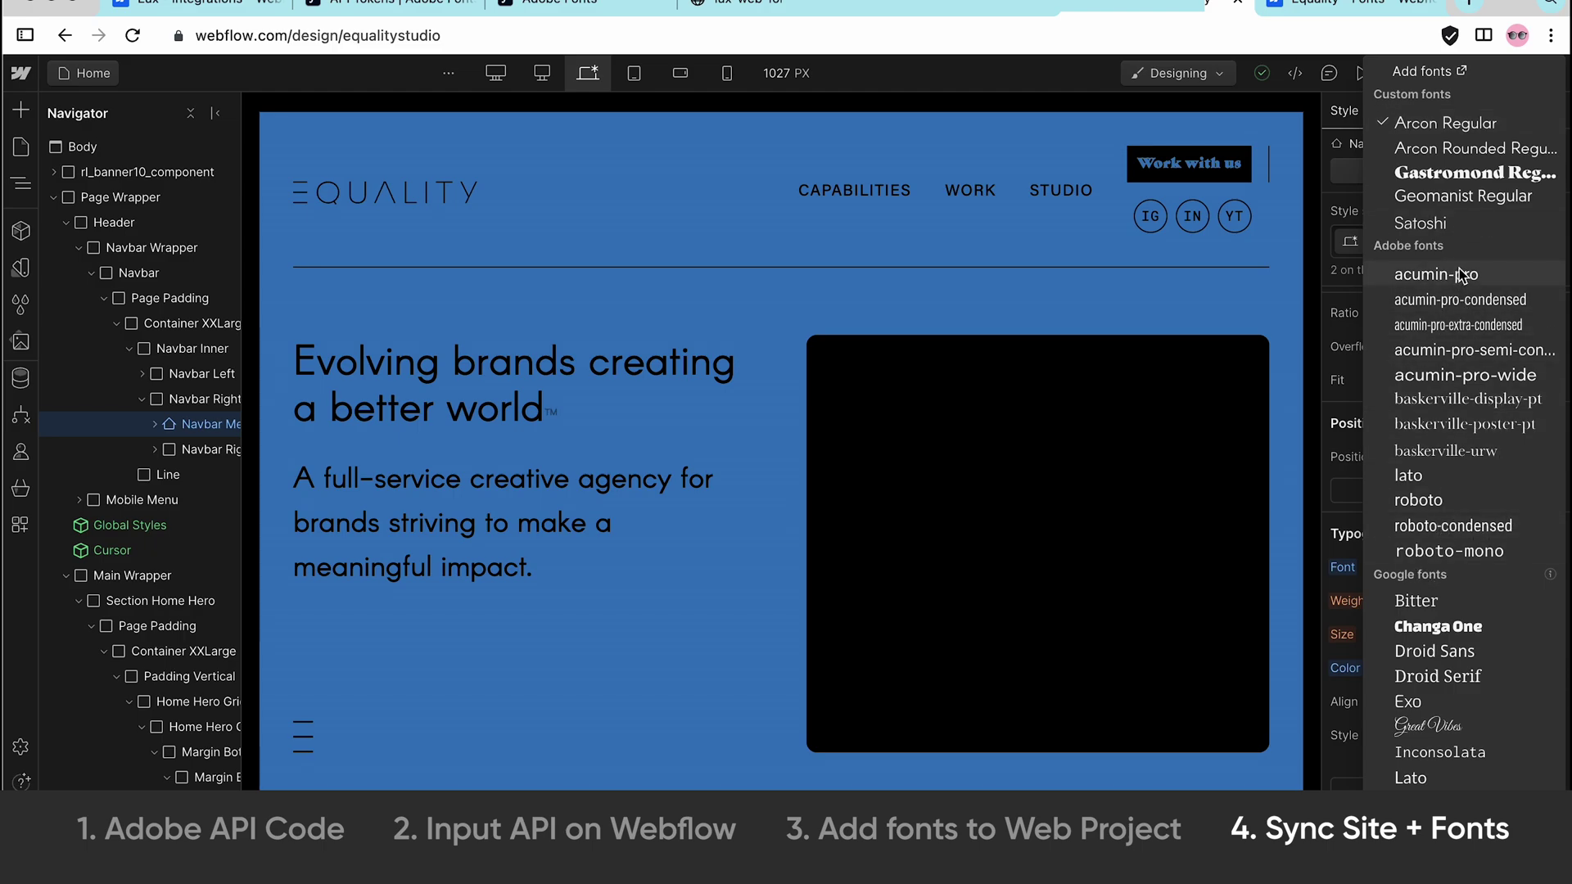
# Go from the font list to the Equality site's font settings and select EQUALITY as the Adobe Fonts web project
pyautogui.click(1423, 73)
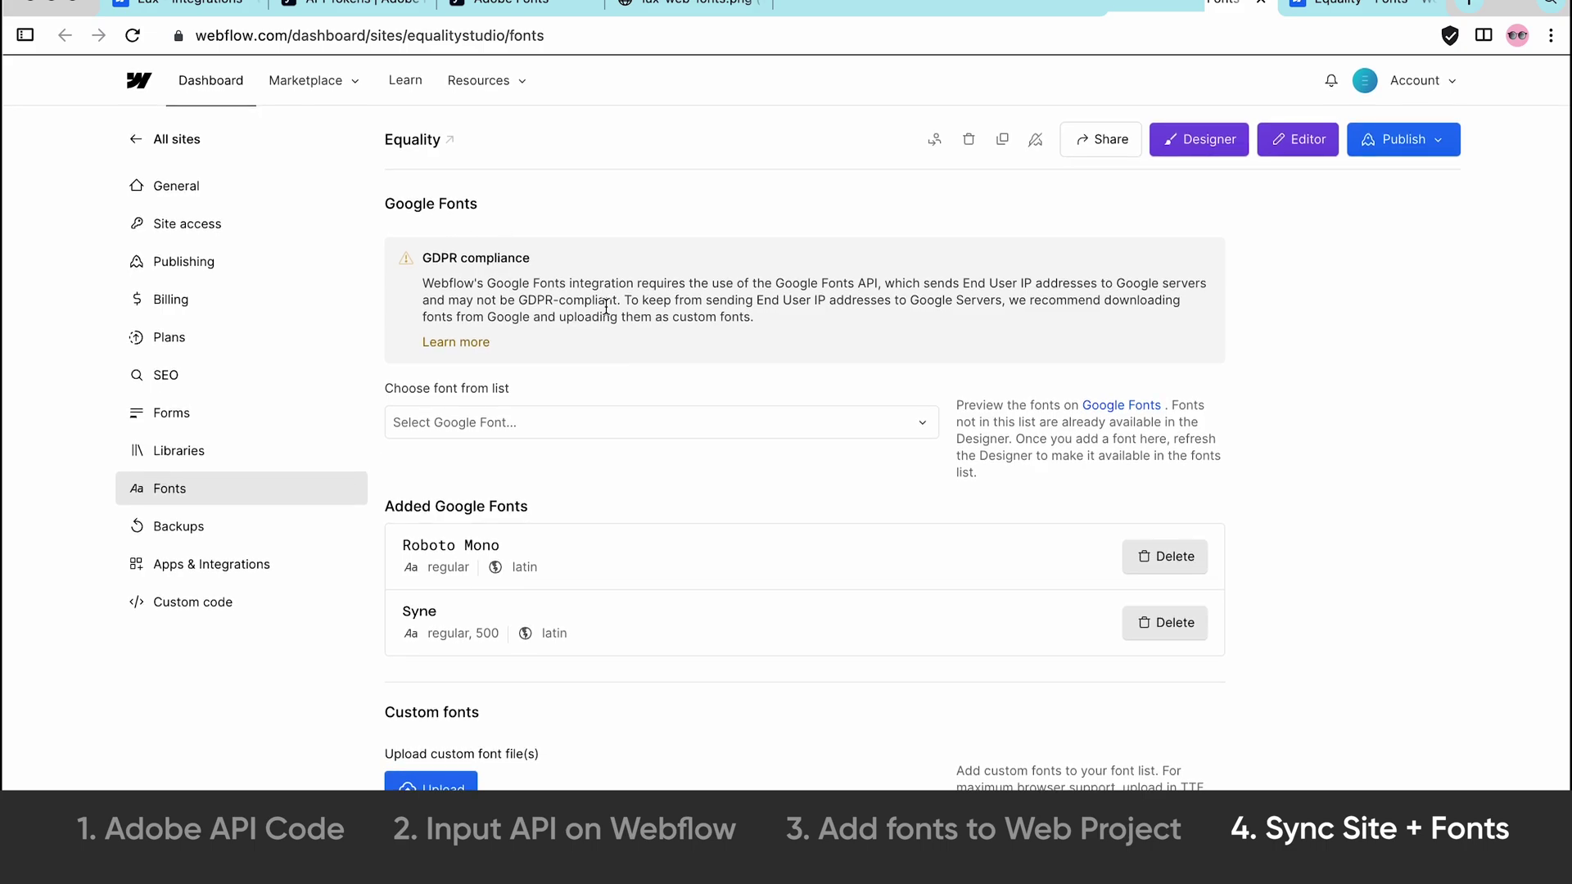
pyautogui.scroll(-1, 606, 307)
pyautogui.scroll(-15, 605, 308)
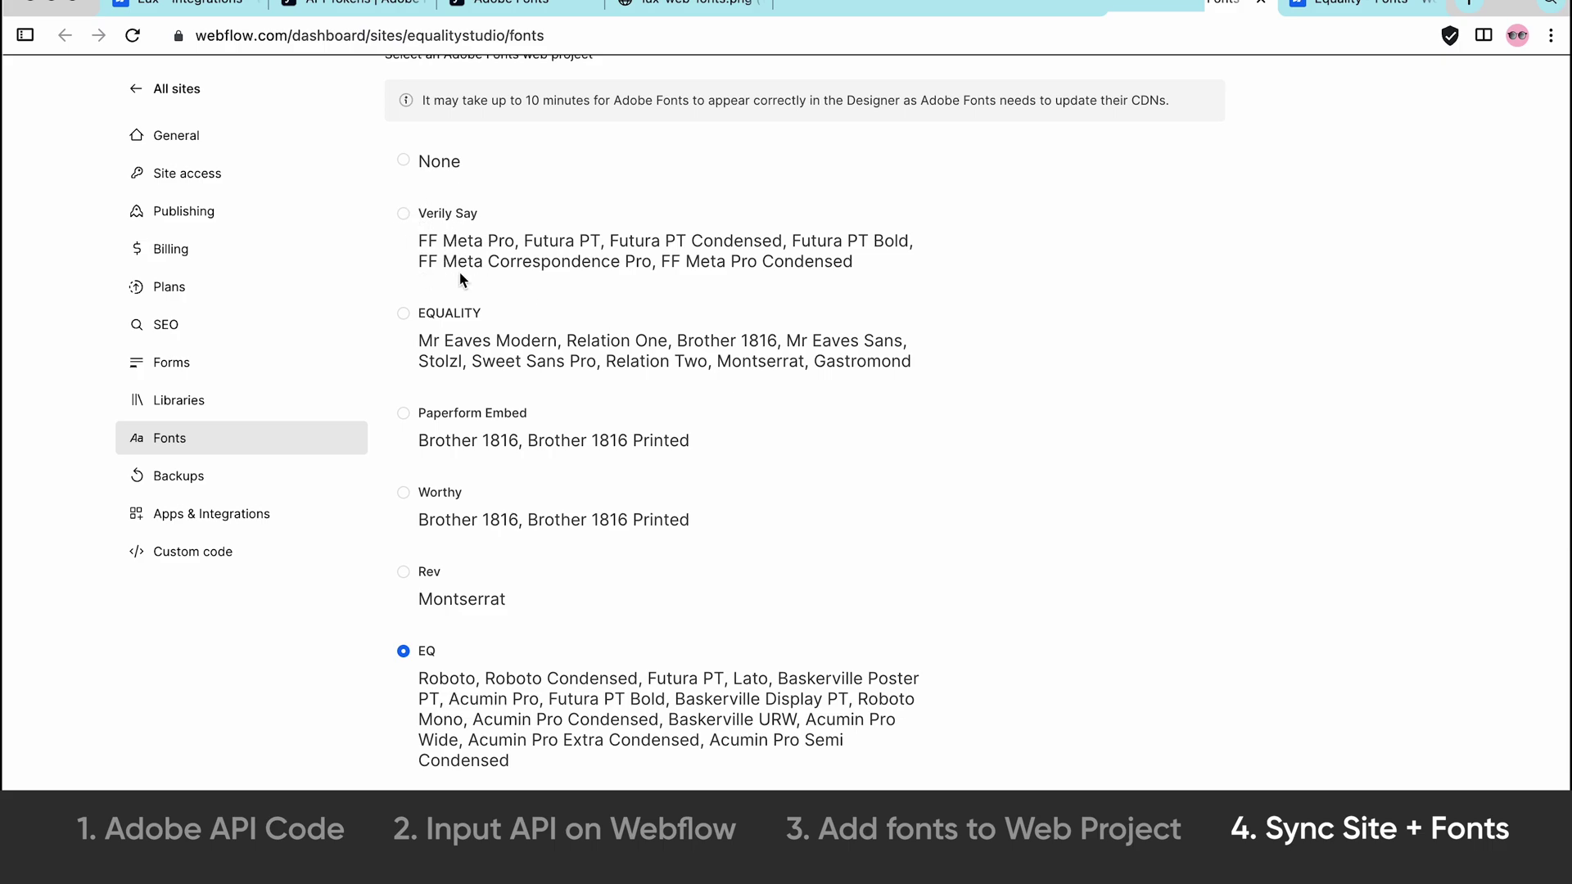
pyautogui.click(404, 313)
pyautogui.click(888, 357)
pyautogui.click(753, 365)
pyautogui.click(463, 338)
pyautogui.scroll(1, 521, 296)
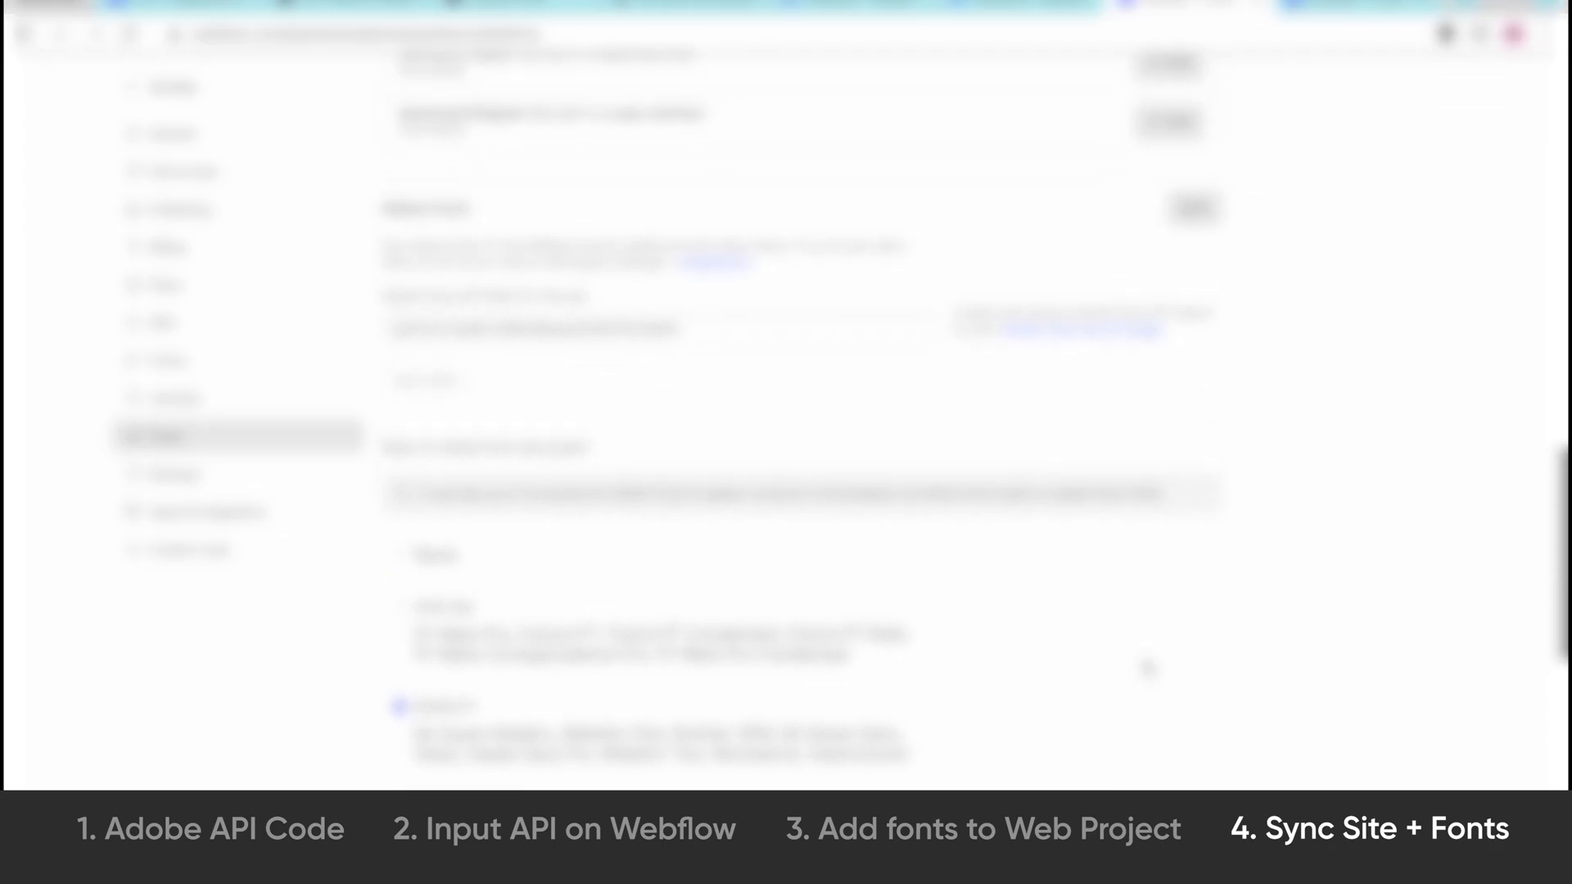
# Examine the Adobe Fonts section of the site's font settings and where its project selection is saved
pyautogui.moveTo(1240, 244); pyautogui.dragTo(421, 206)
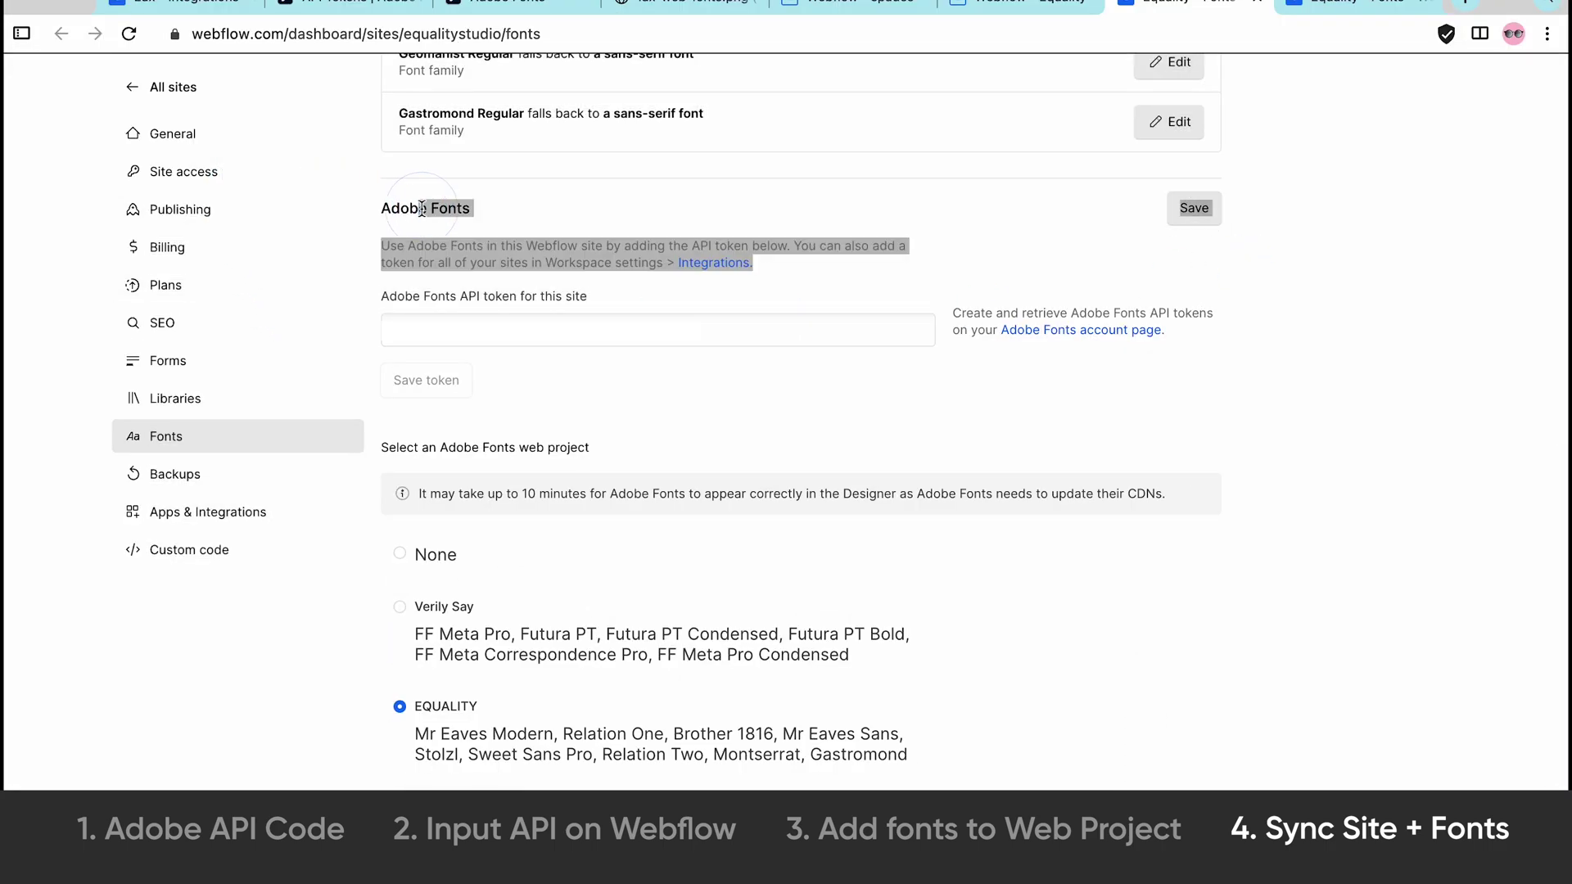
pyautogui.click(421, 208)
pyautogui.scroll(-1, 559, 389)
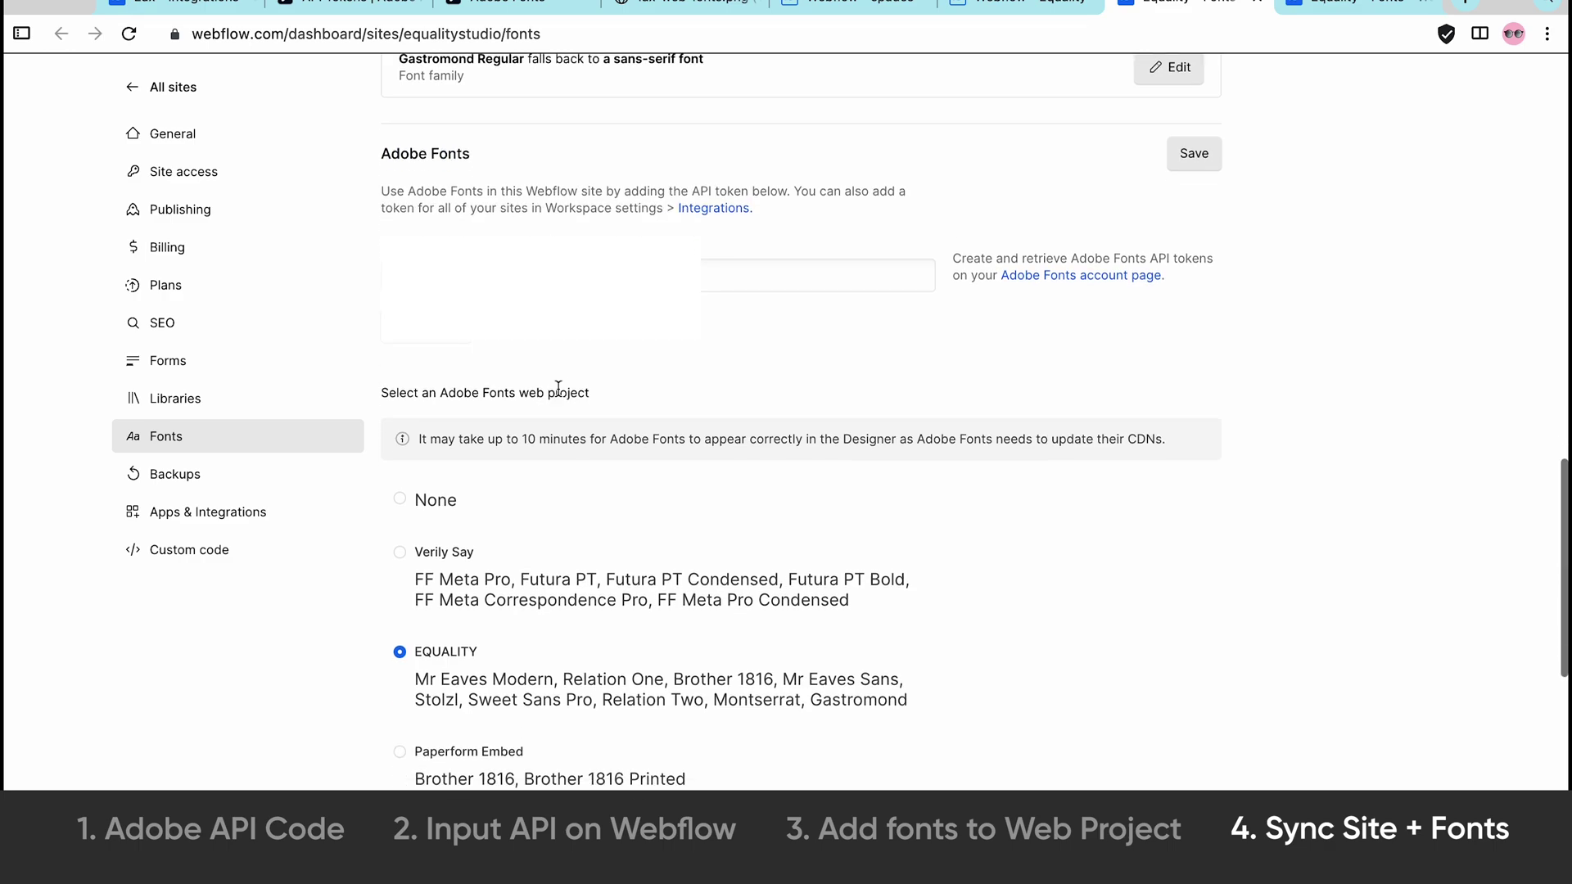
pyautogui.scroll(1, 559, 395)
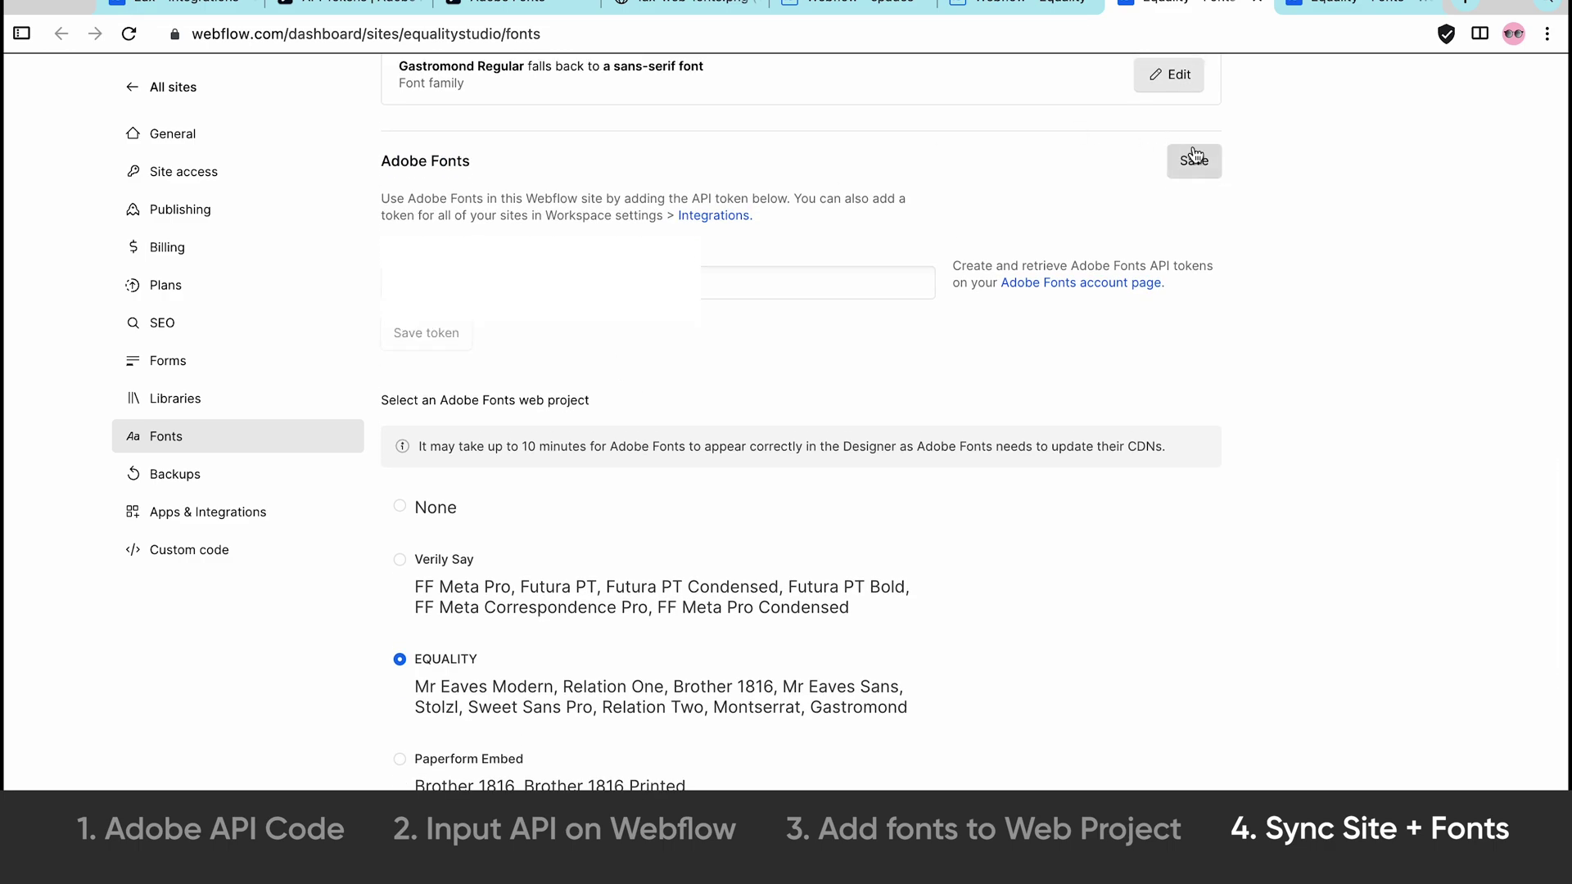
pyautogui.scroll(12, 933, 315)
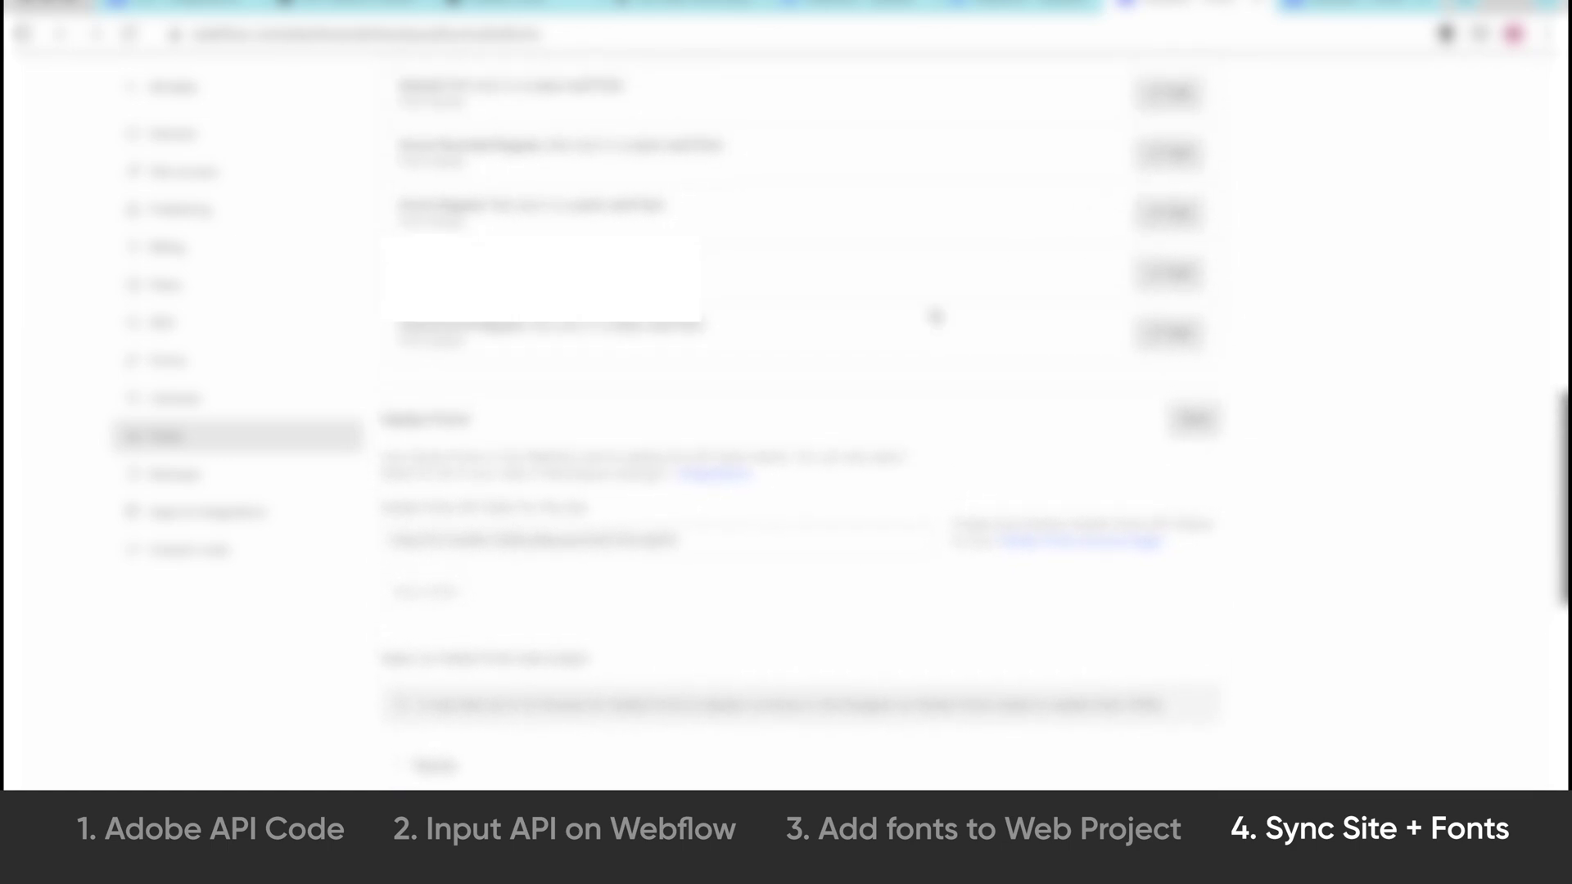
pyautogui.scroll(7, 690, 517)
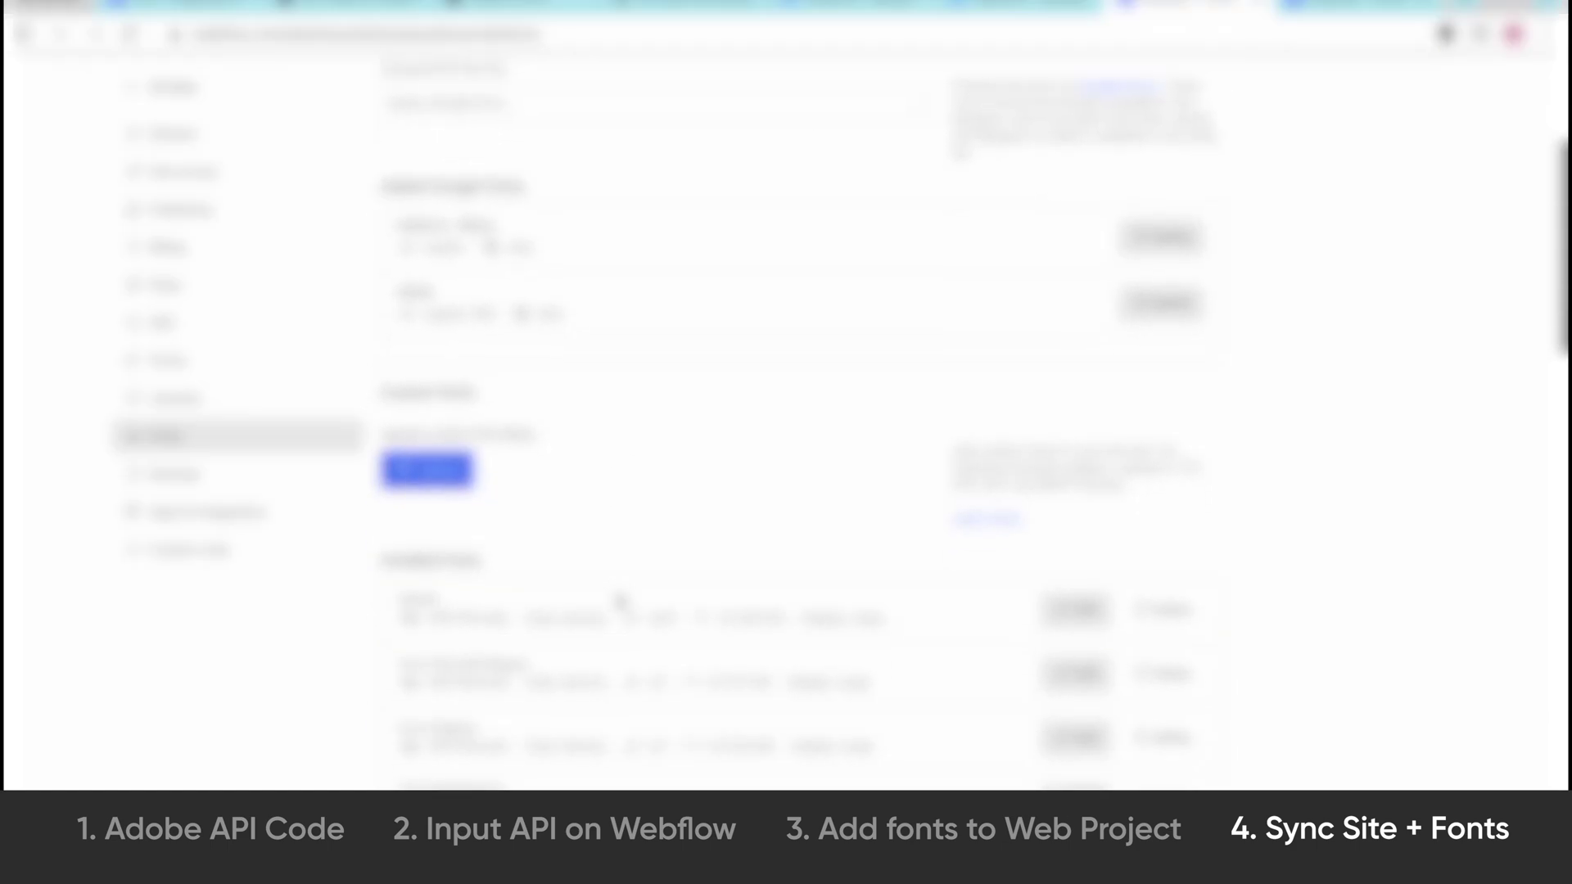
pyautogui.scroll(-15, 620, 602)
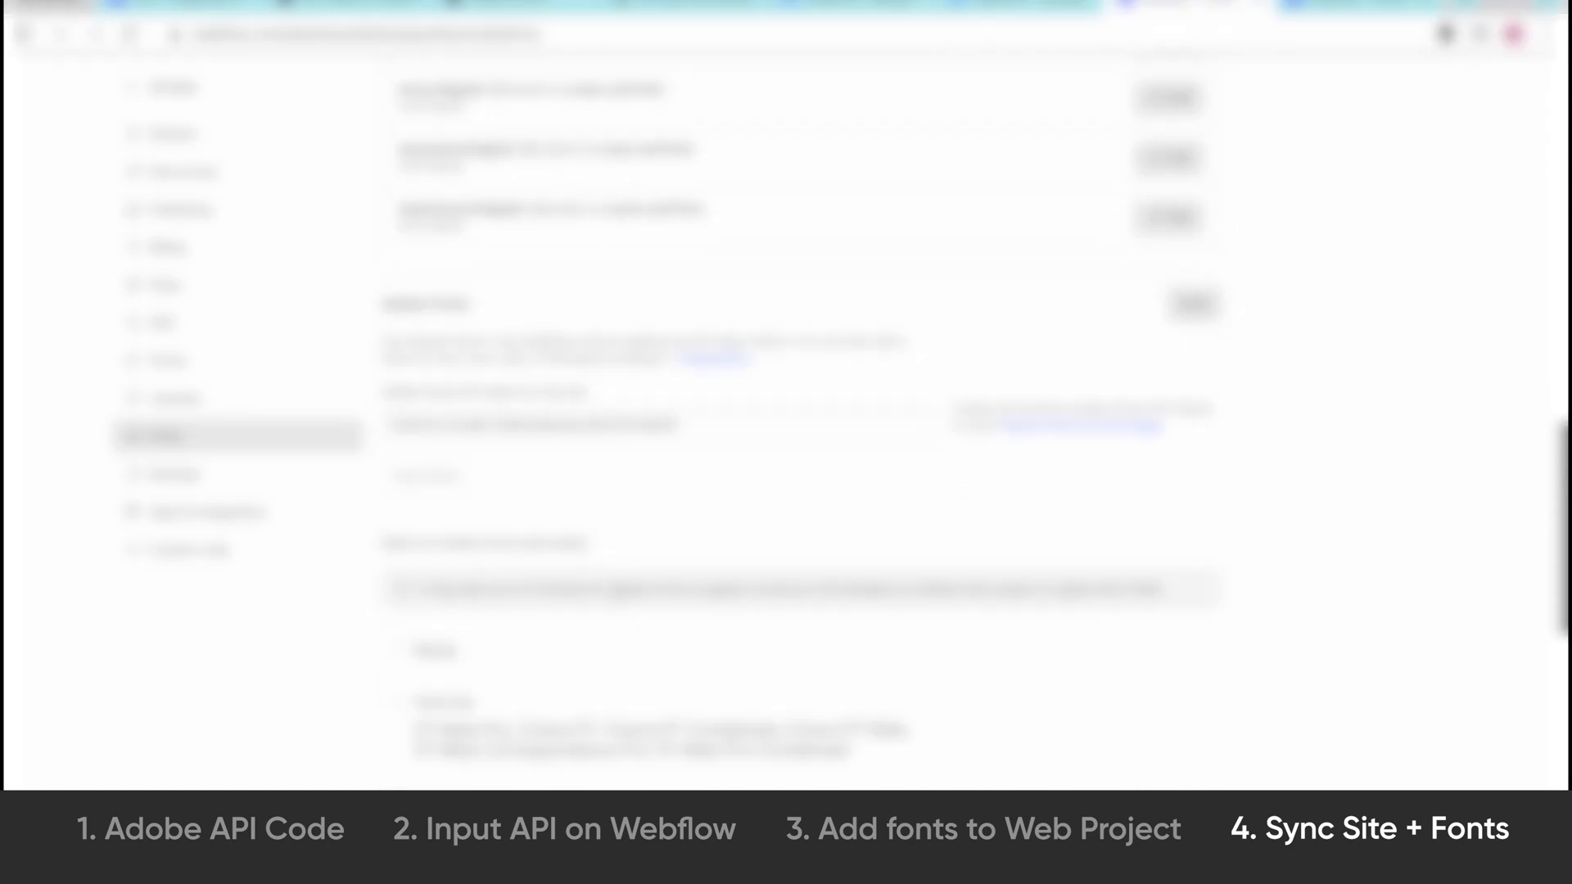